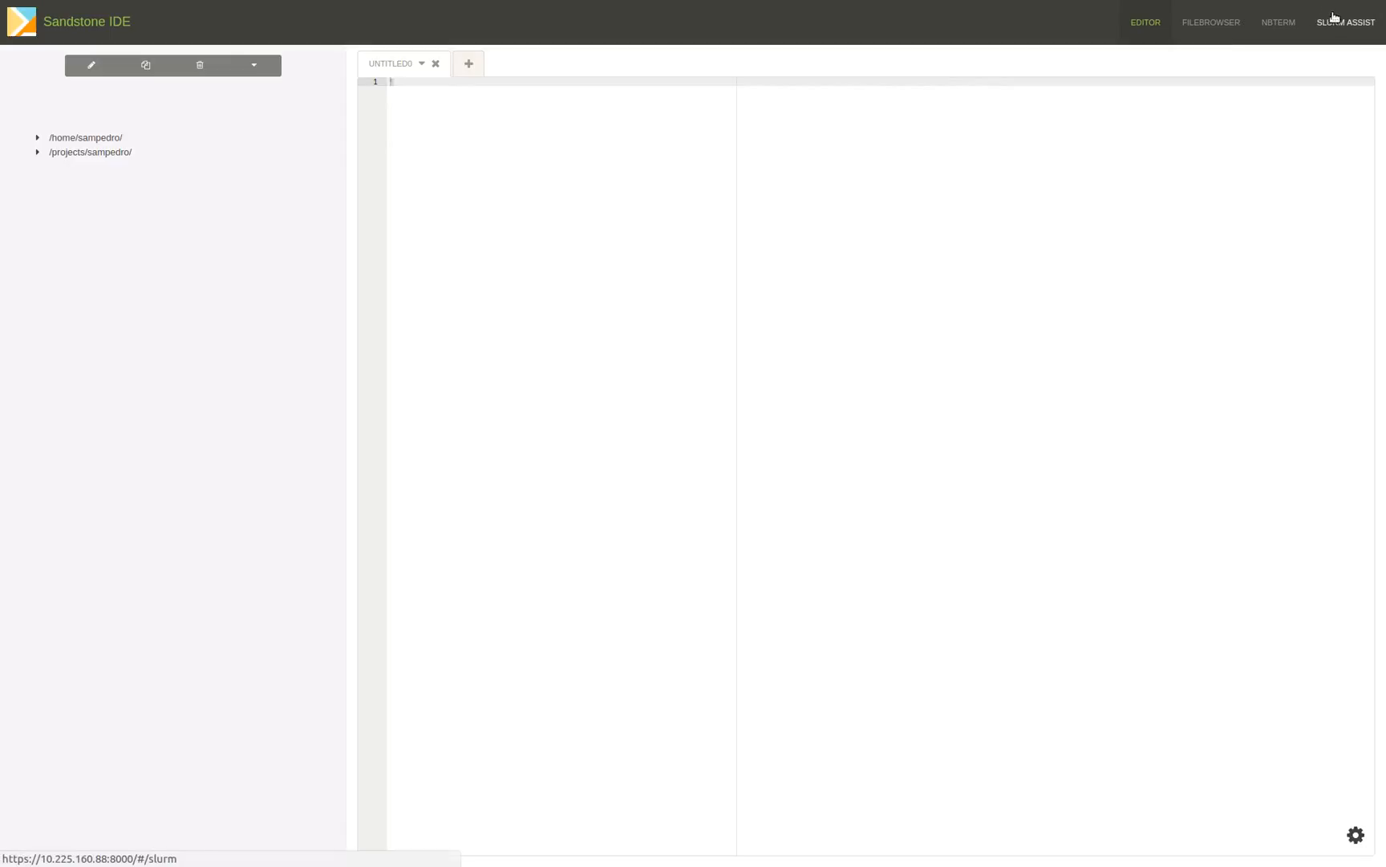
Open Slurm Assist and select the janus-debug profile for the new job.
click(1339, 22)
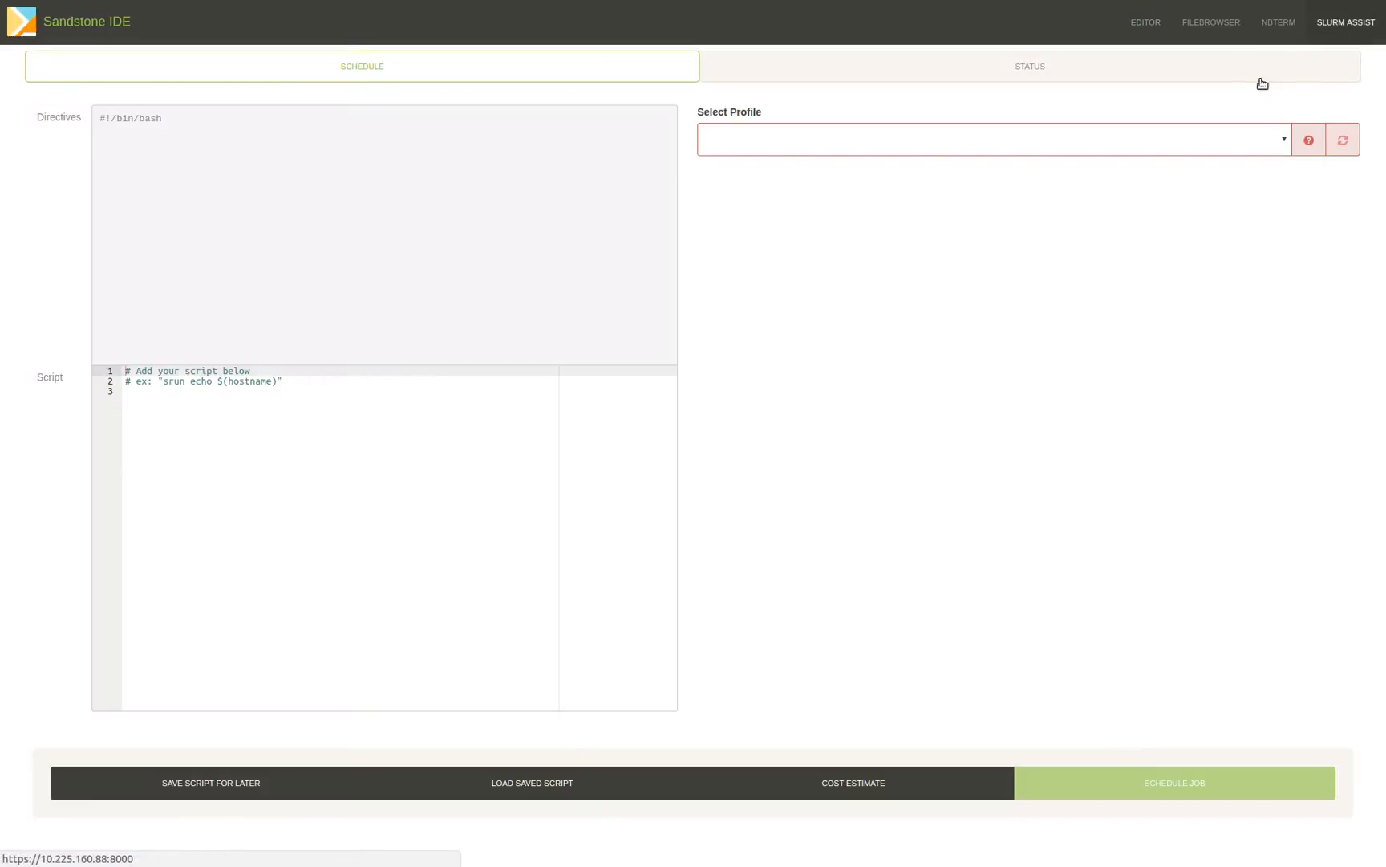
click(1223, 141)
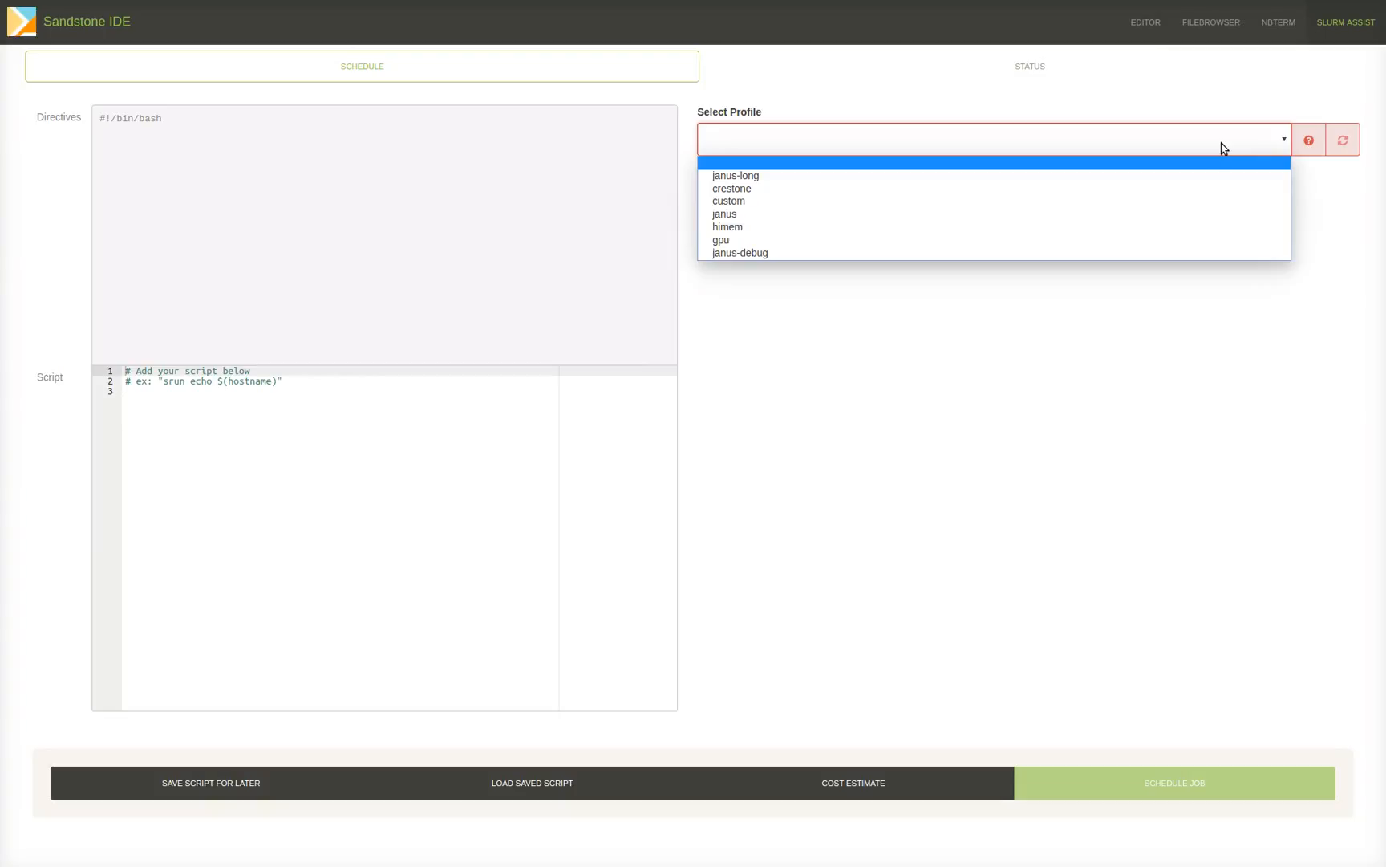
click(758, 255)
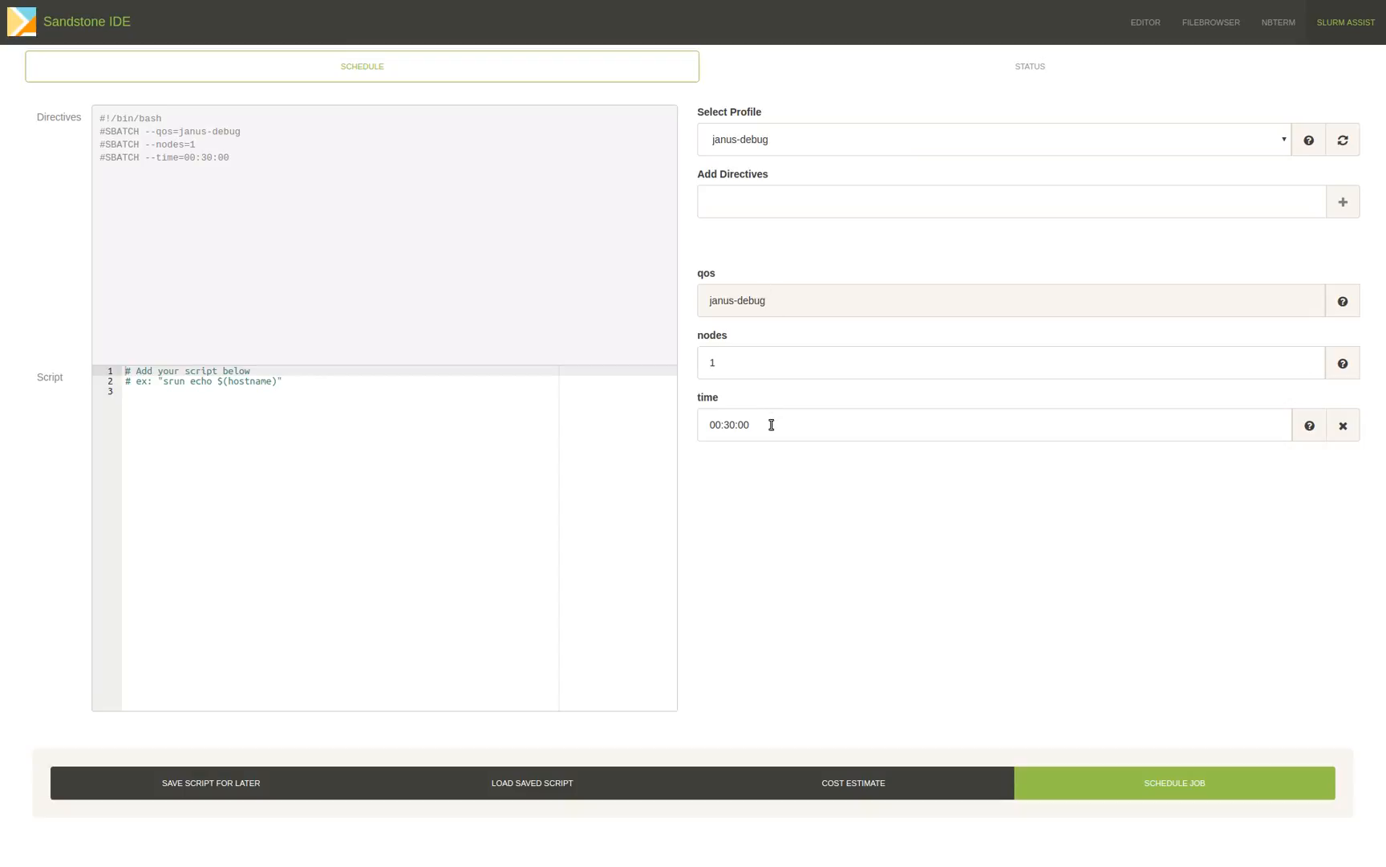
Clear the time directive, read its help for the accepted formats, and set the time limit to 00:05:00.
drag(772, 424, 692, 416)
key(BackSpace)
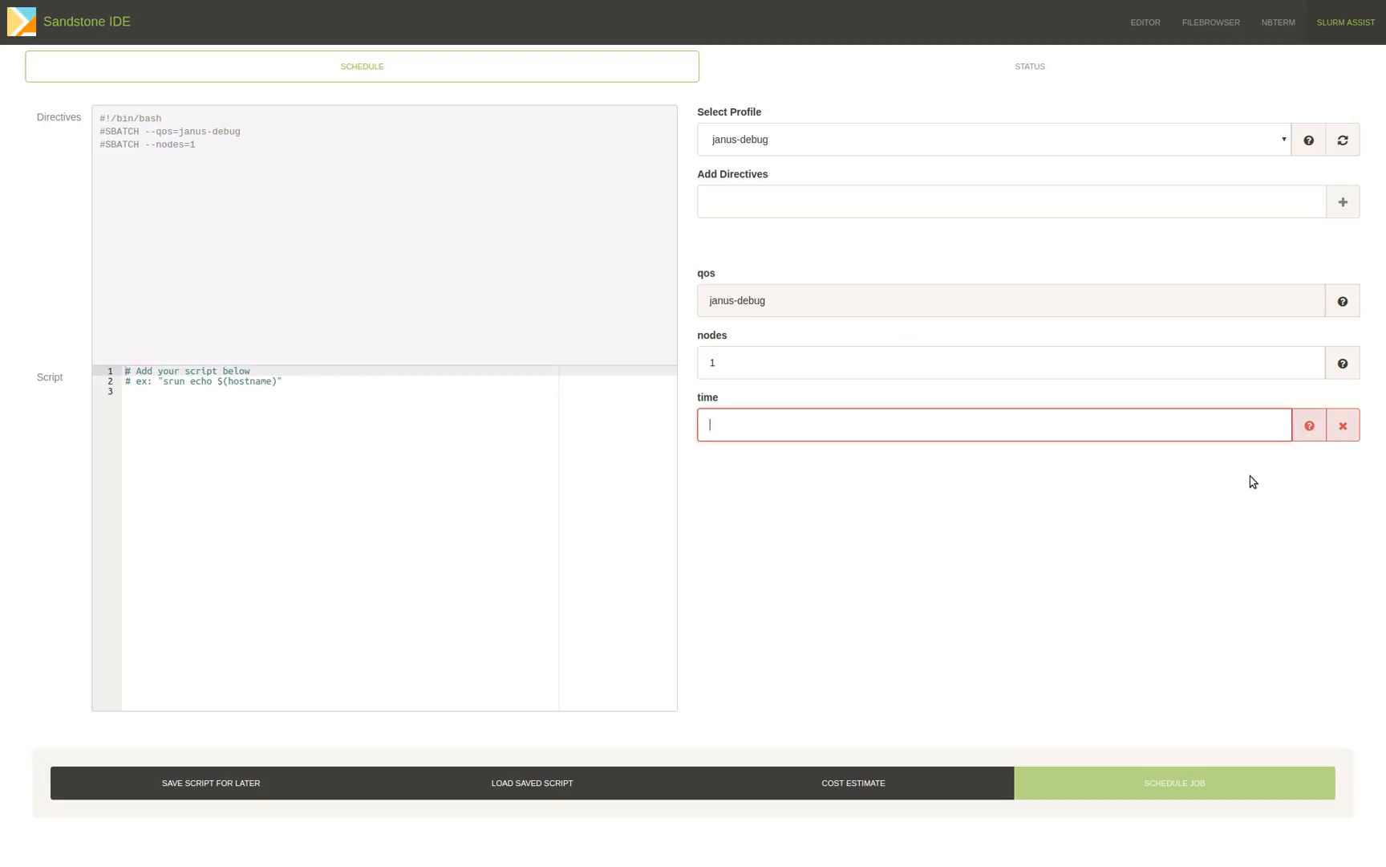
click(1307, 436)
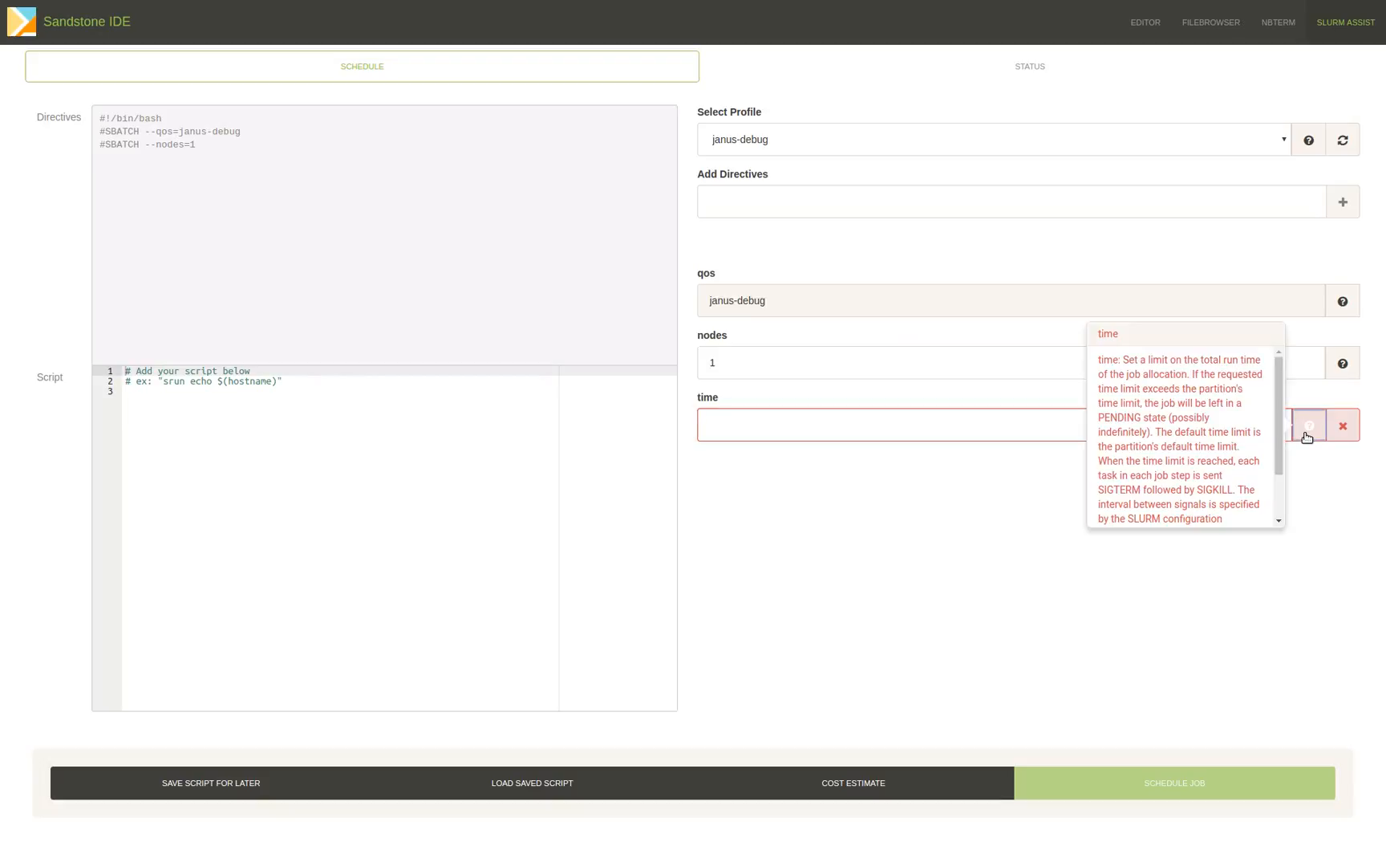
scroll(1179, 437, down, 3)
drag(1120, 513, 1259, 514)
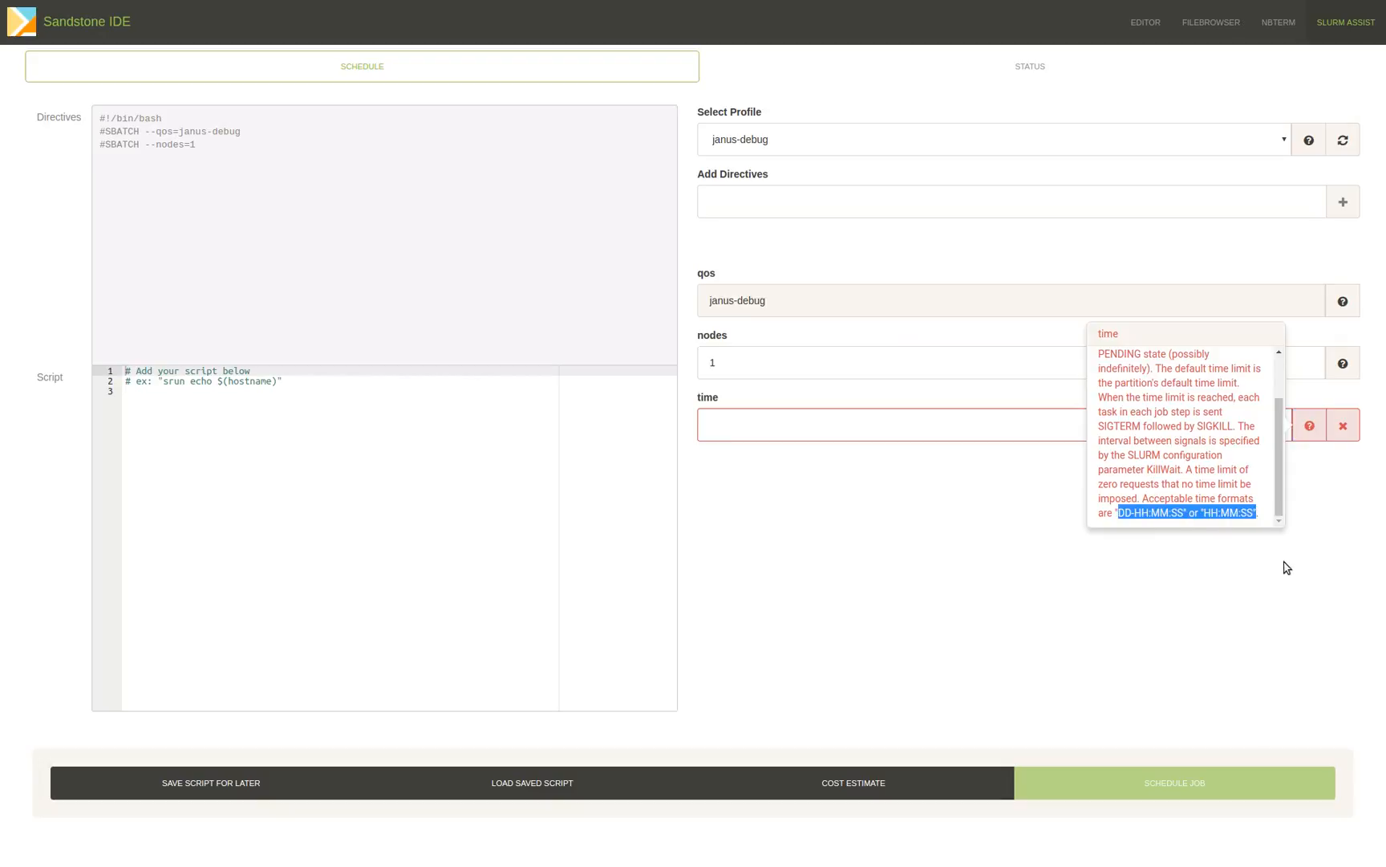
click(1314, 433)
click(820, 427)
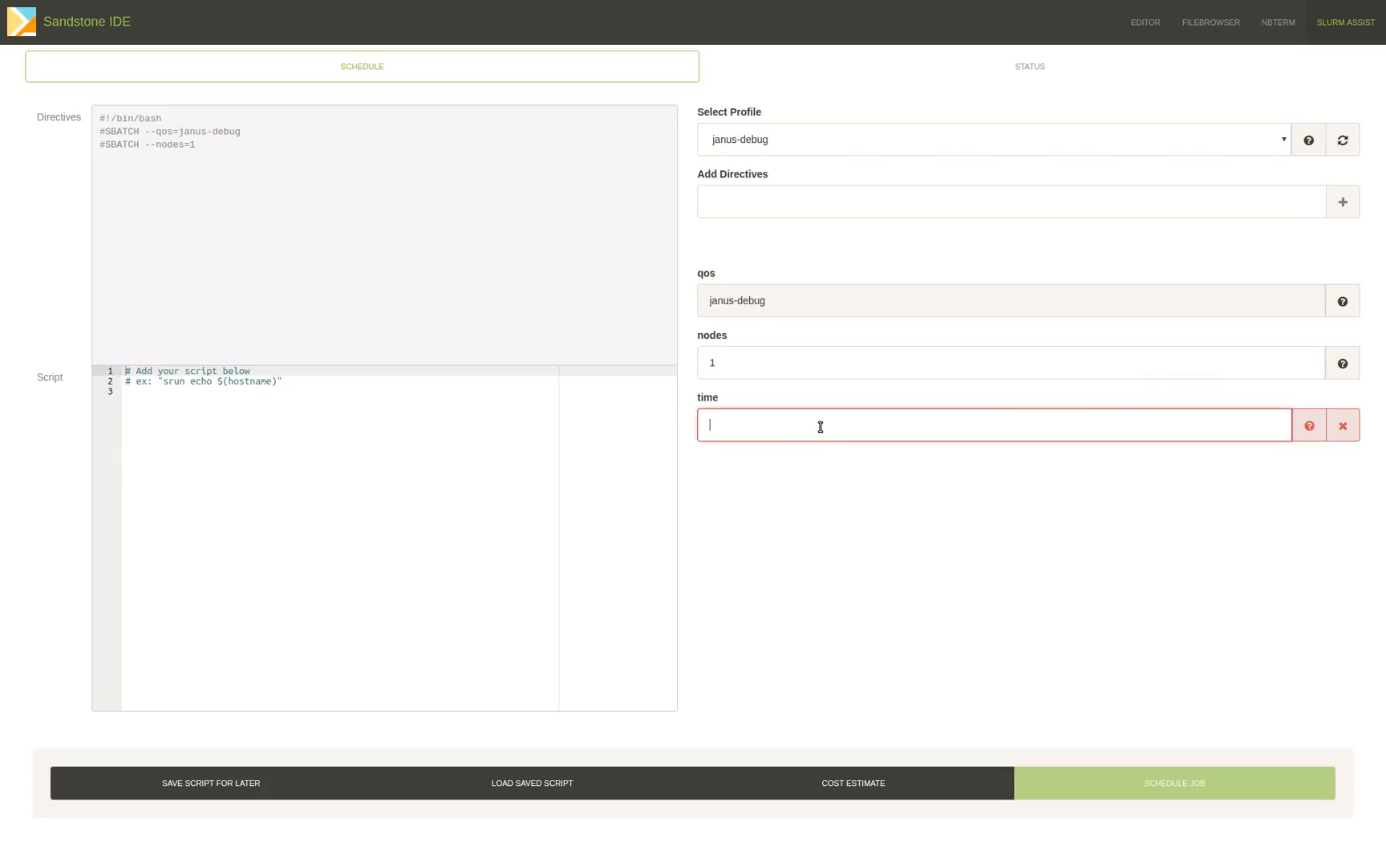
text(00:05:00)
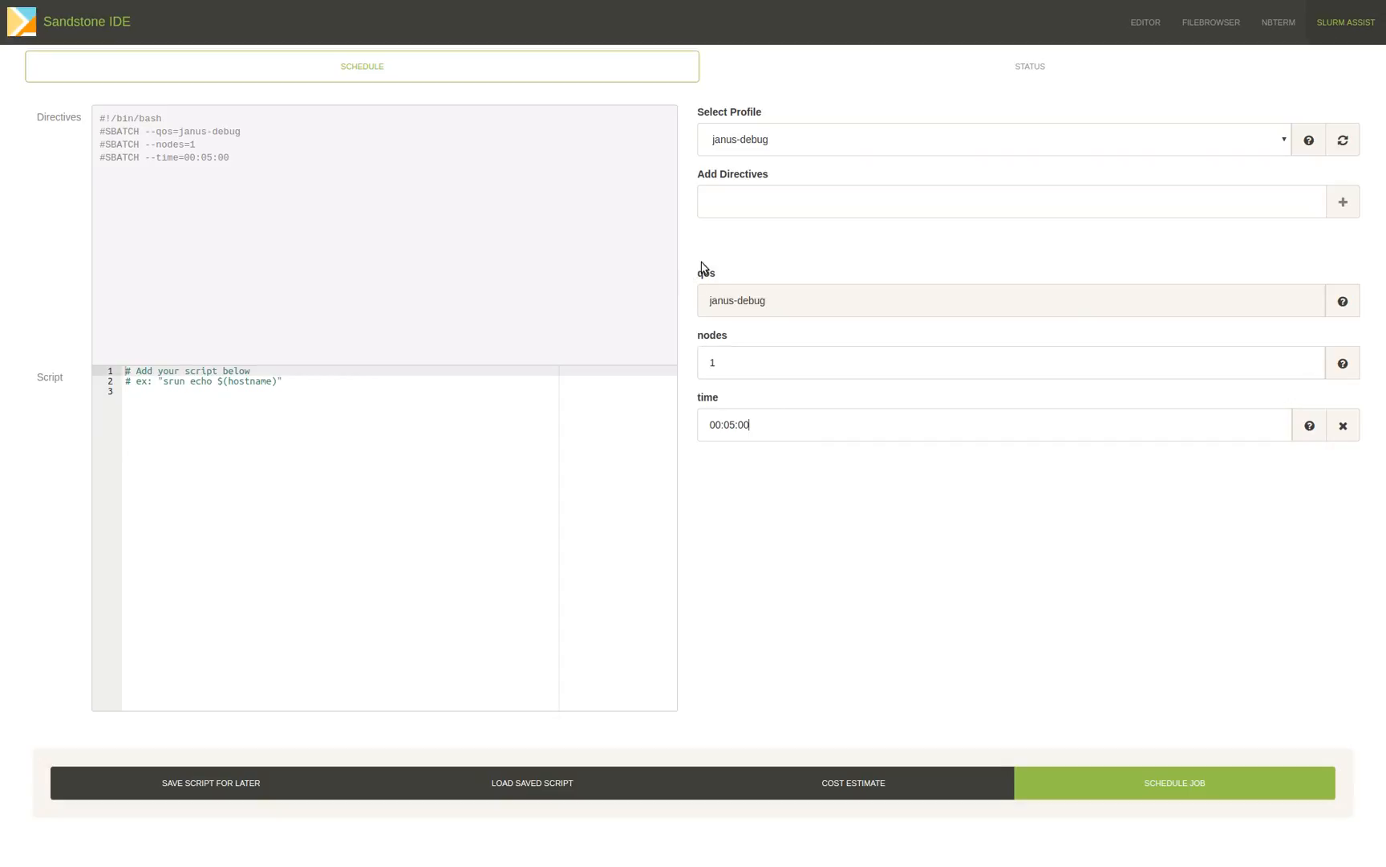
Find the output directive among the available directives and add it to the job.
click(766, 199)
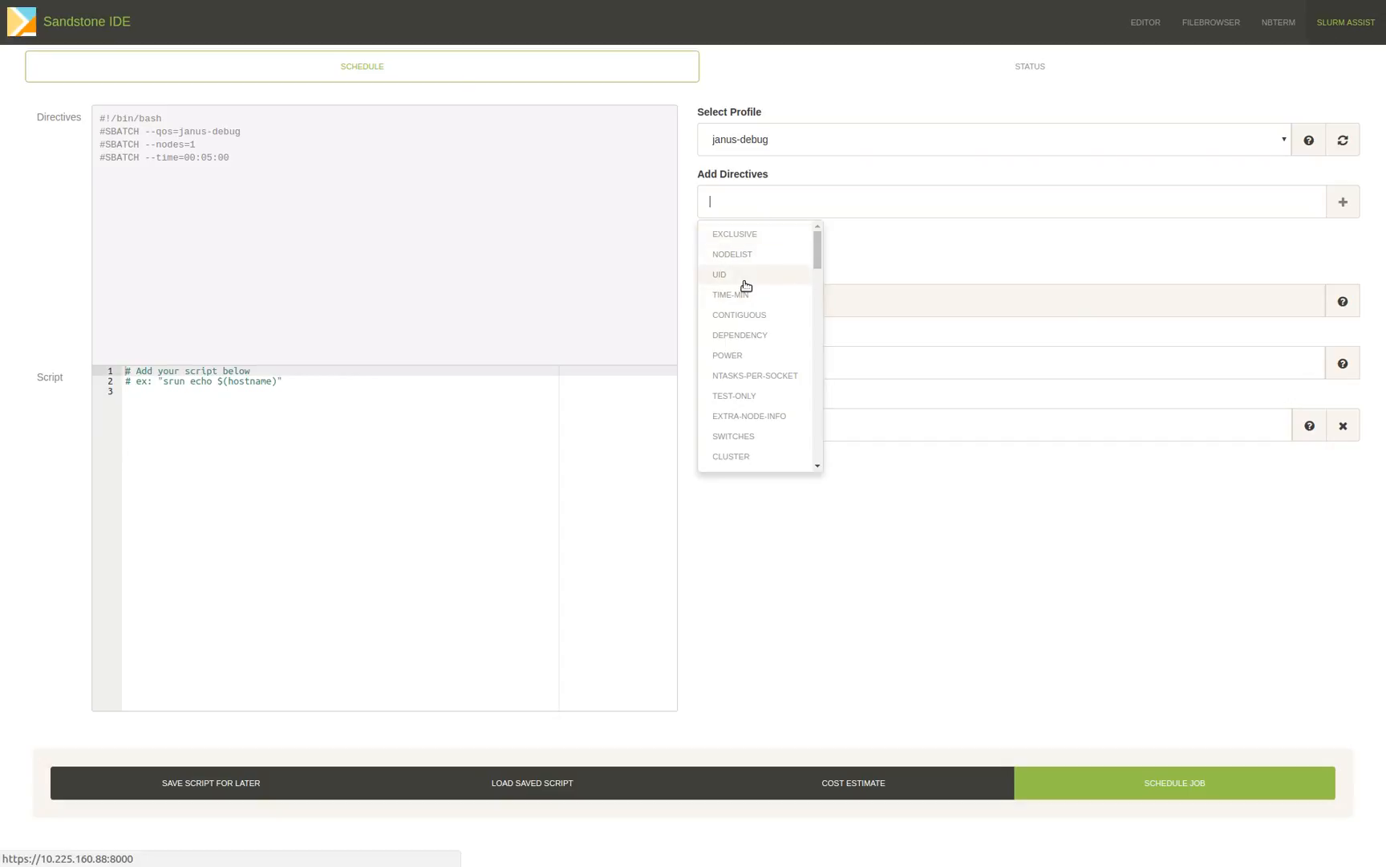
scroll(746, 285, down, 5)
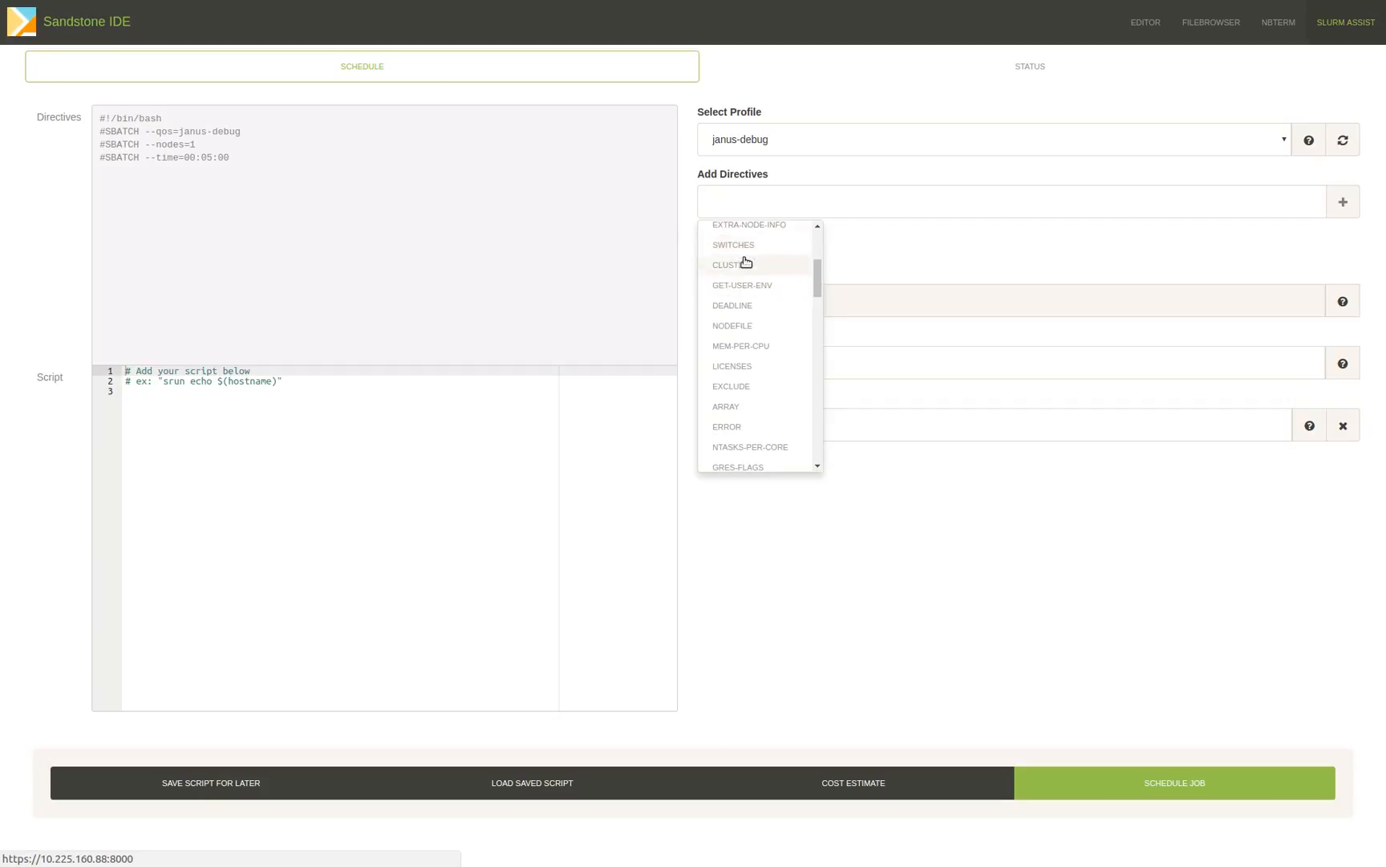
click(737, 203)
text(out)
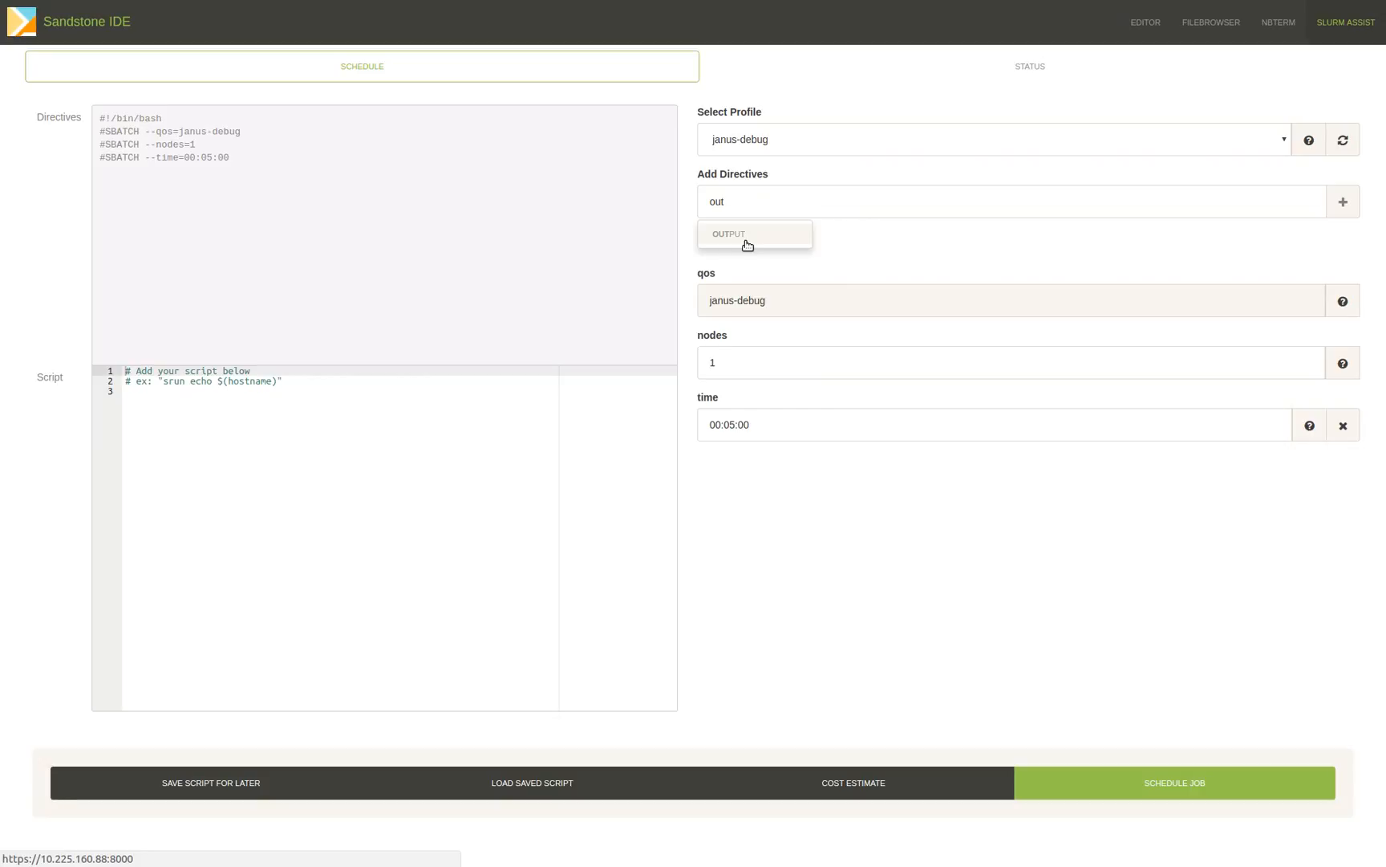
click(745, 240)
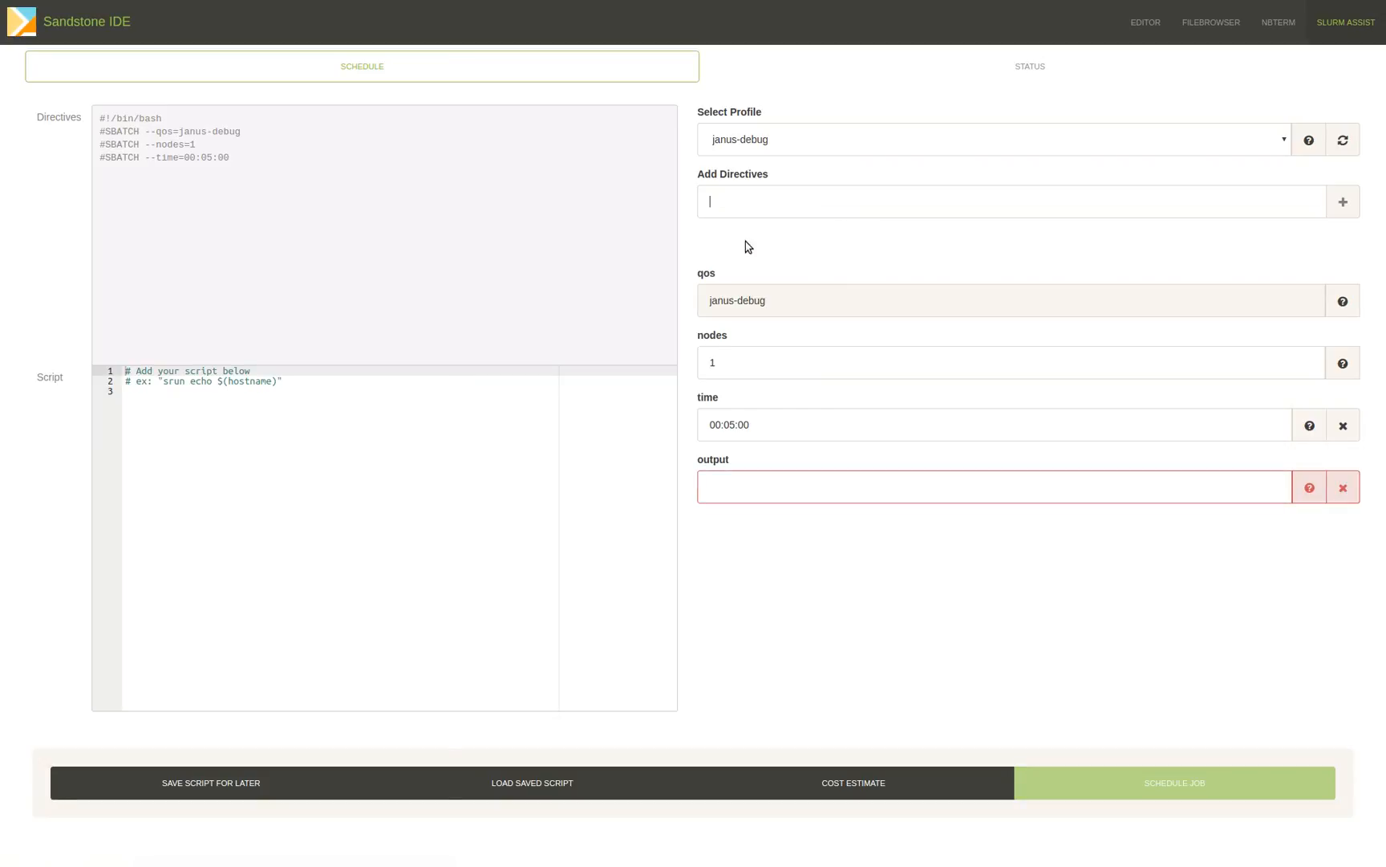
Set the output directive's path to a file named test-output.txt in the home directory.
click(799, 487)
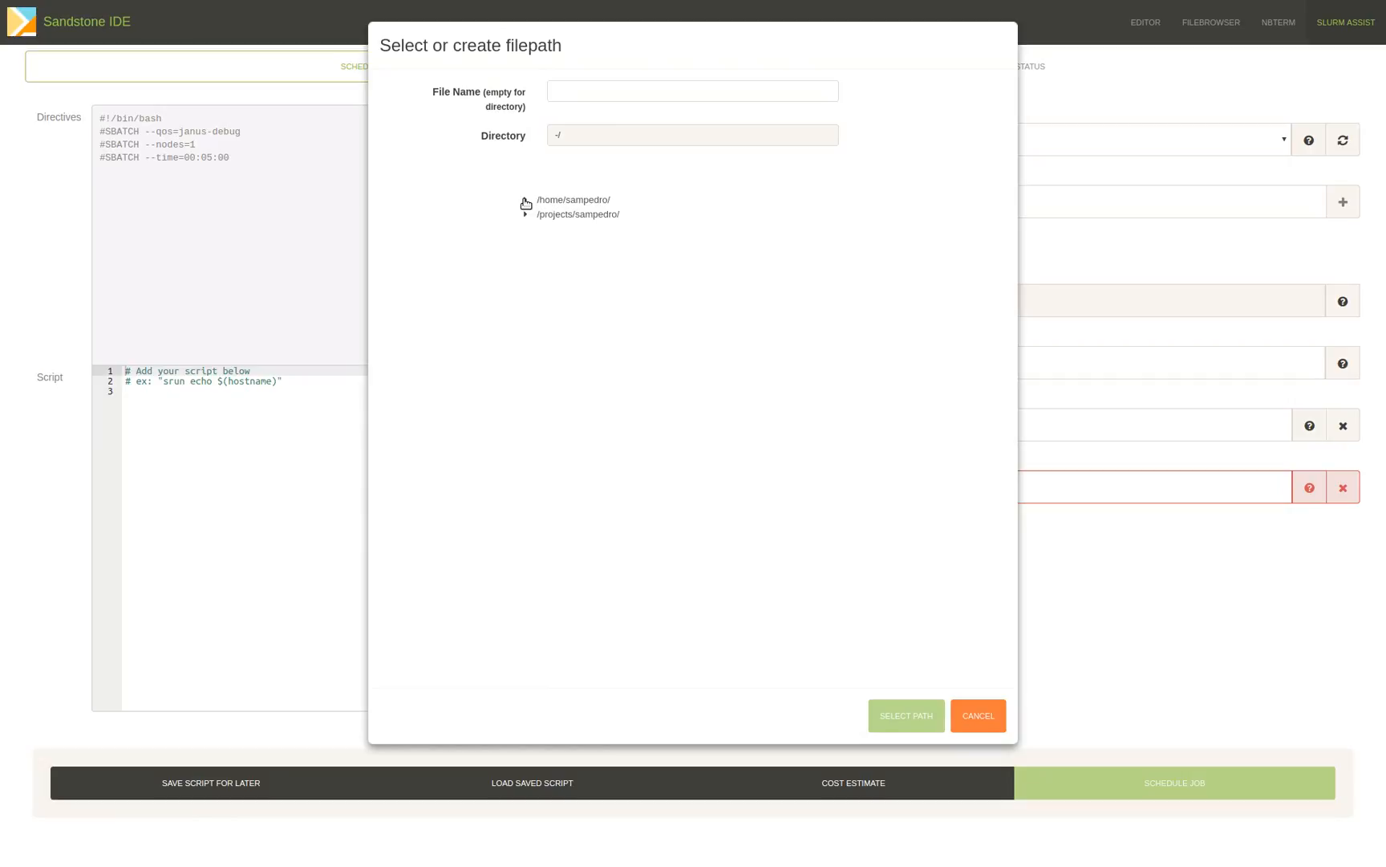
click(582, 200)
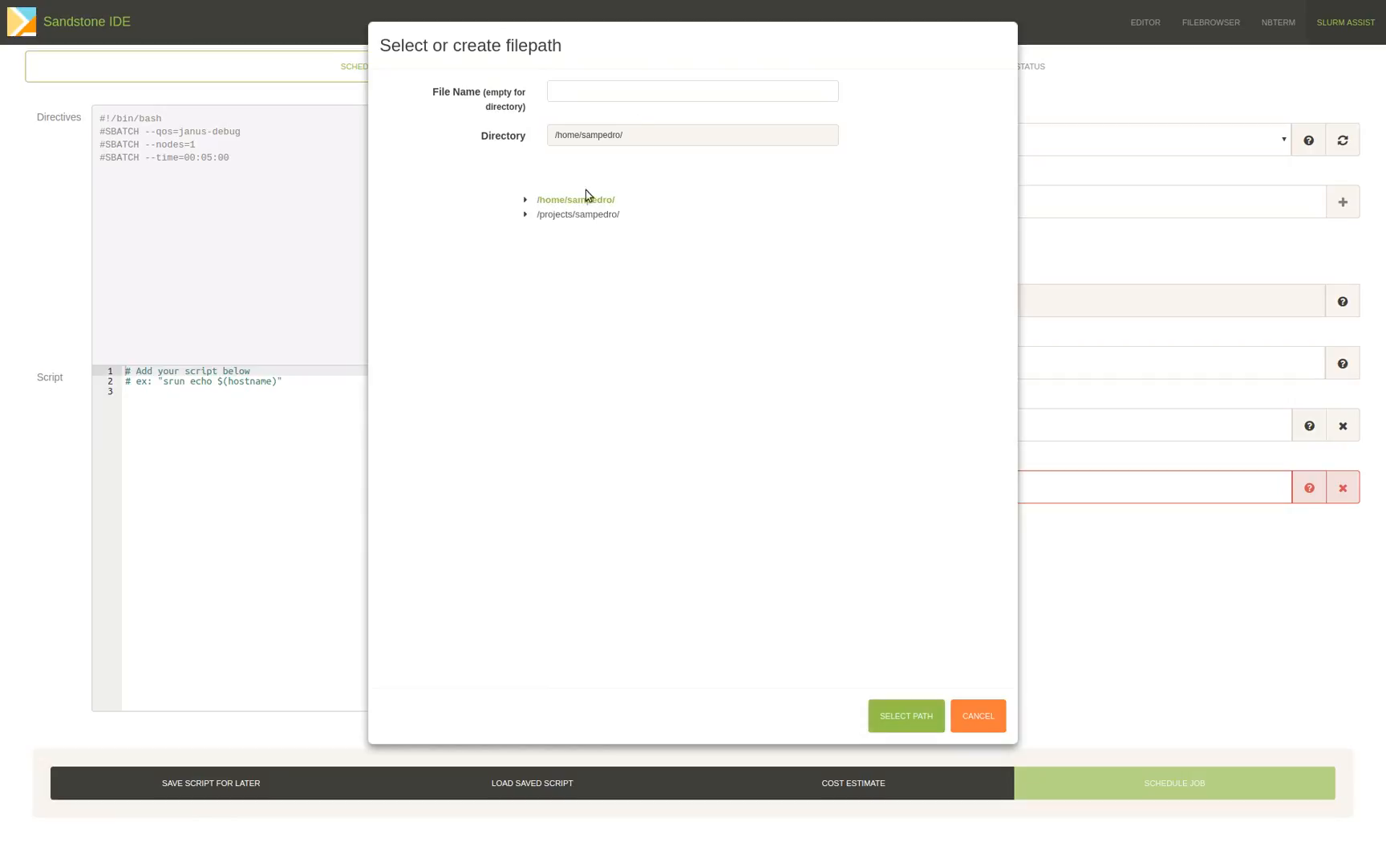
click(629, 88)
text(test-output.txt)
click(919, 720)
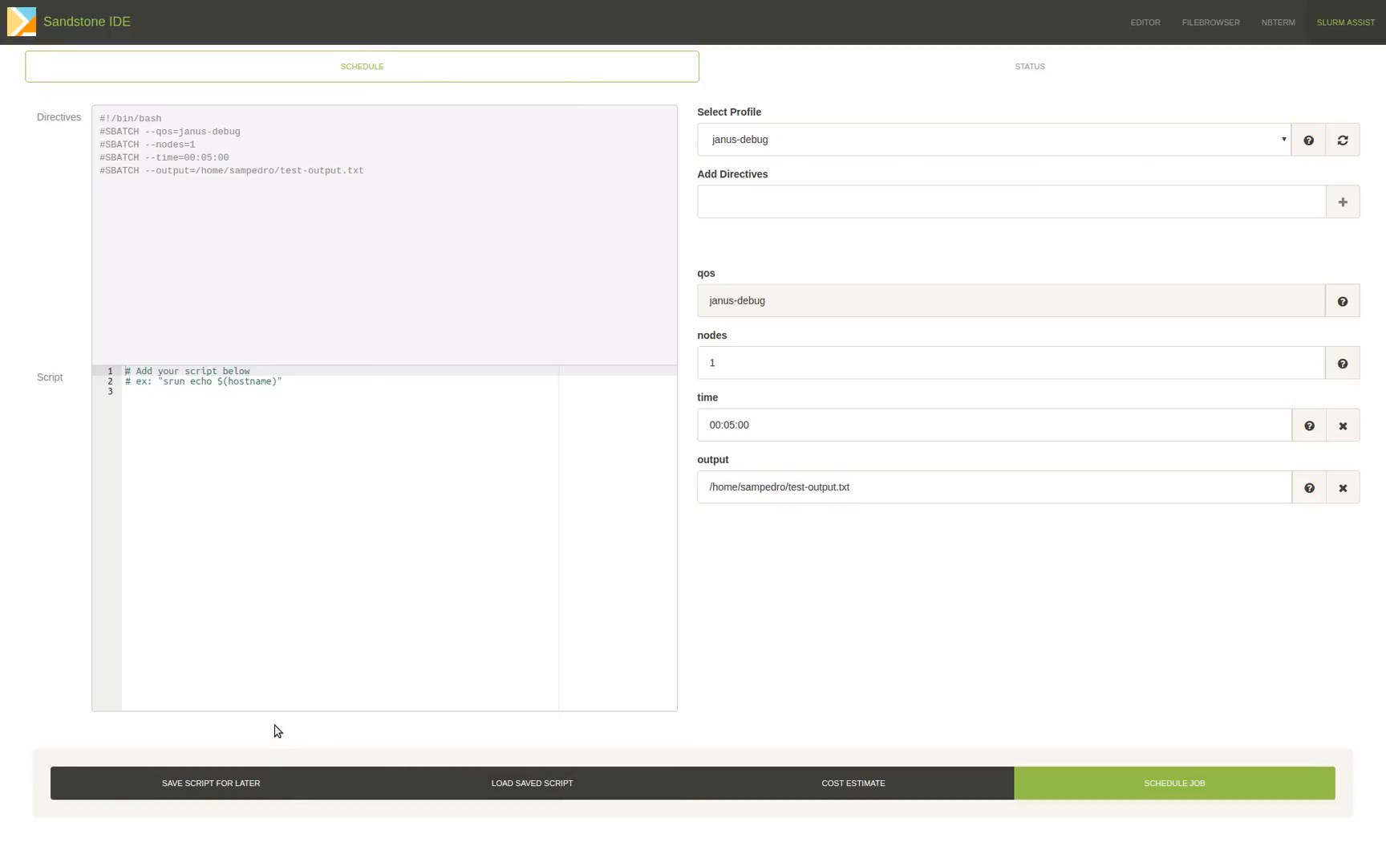
Review the job's cost estimate breakdown and total CPU minutes, and close the estimate.
click(869, 781)
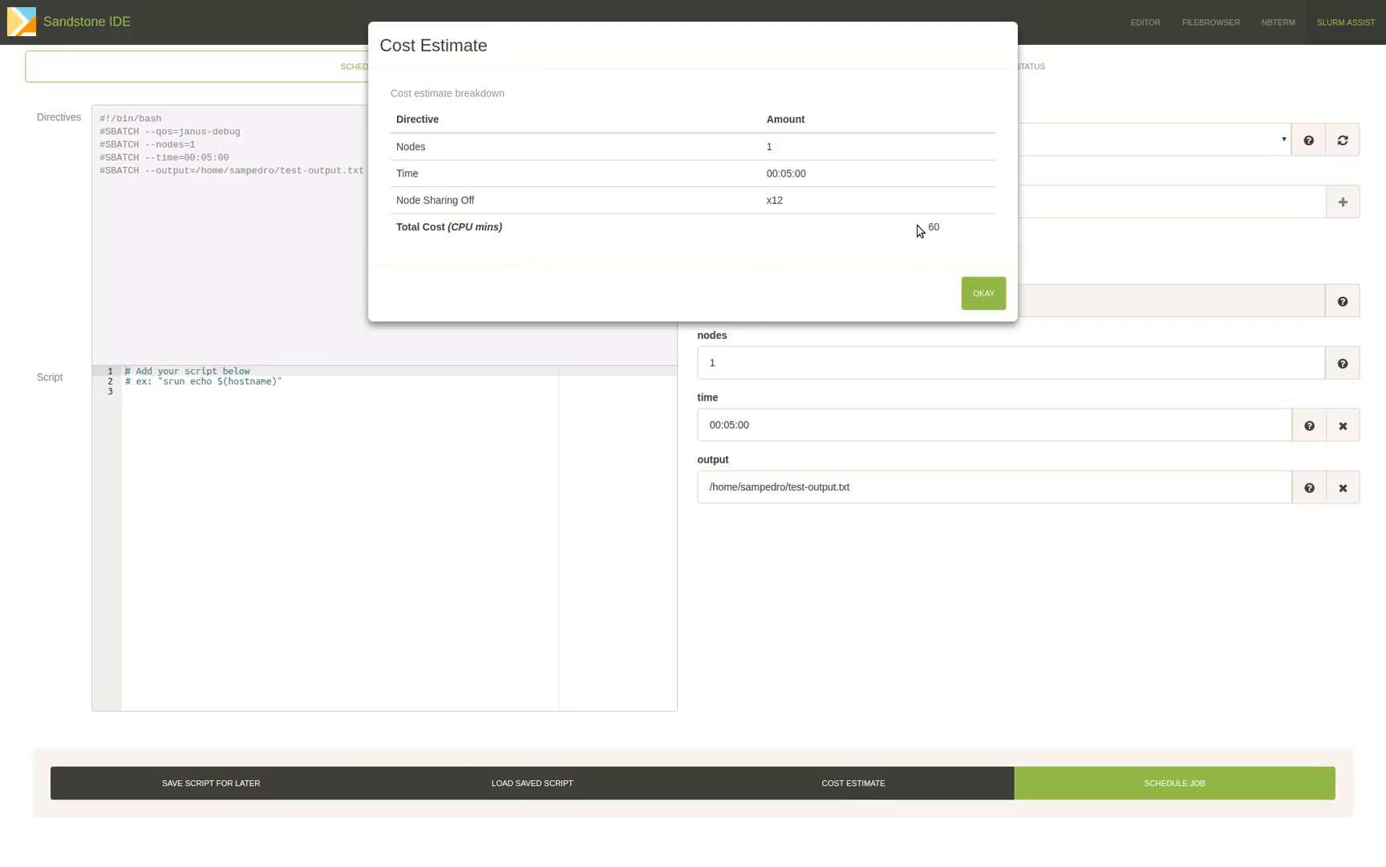
drag(925, 228, 944, 230)
click(994, 293)
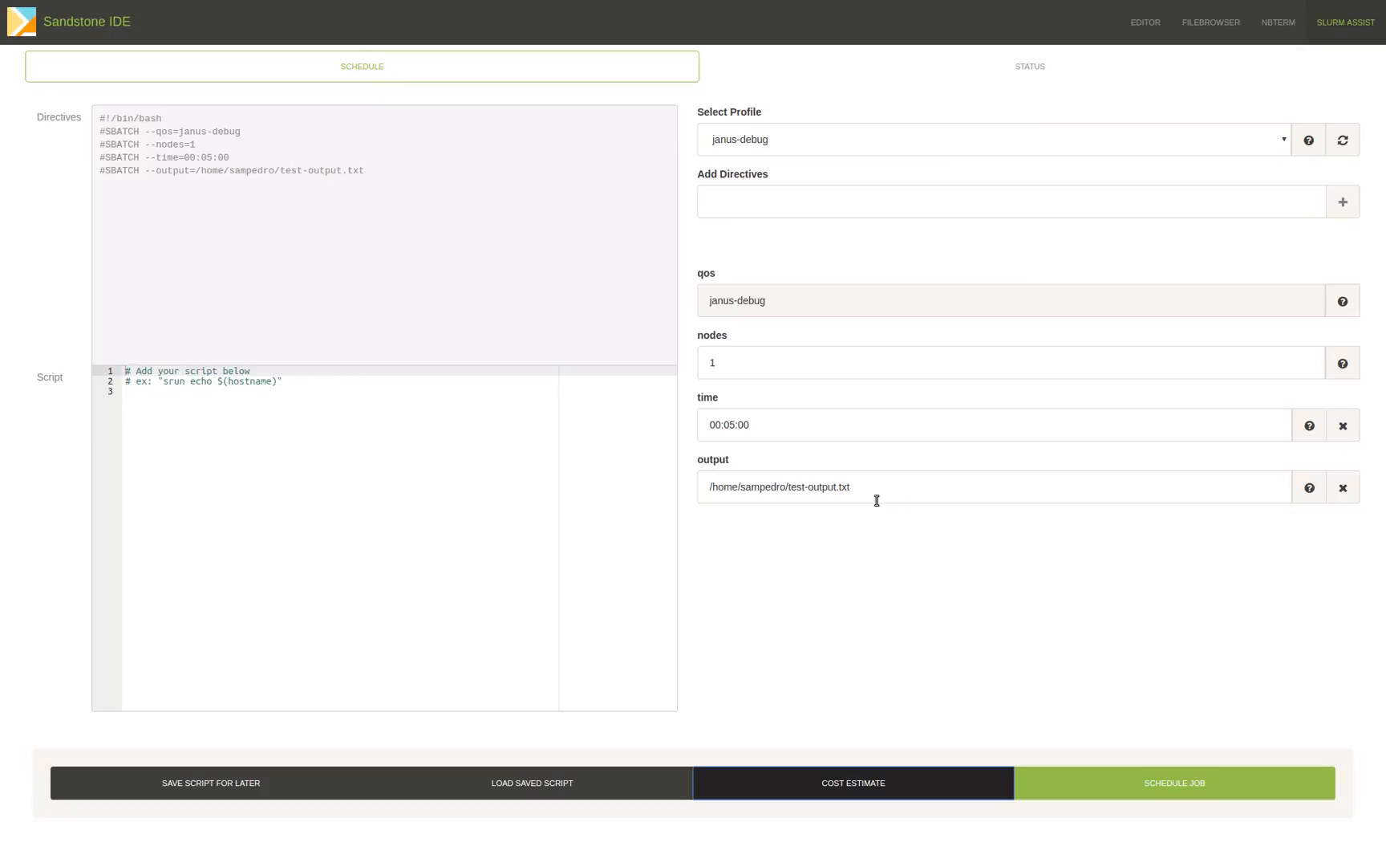
Add the command echo $(hostname) to the script below the example comments.
click(316, 443)
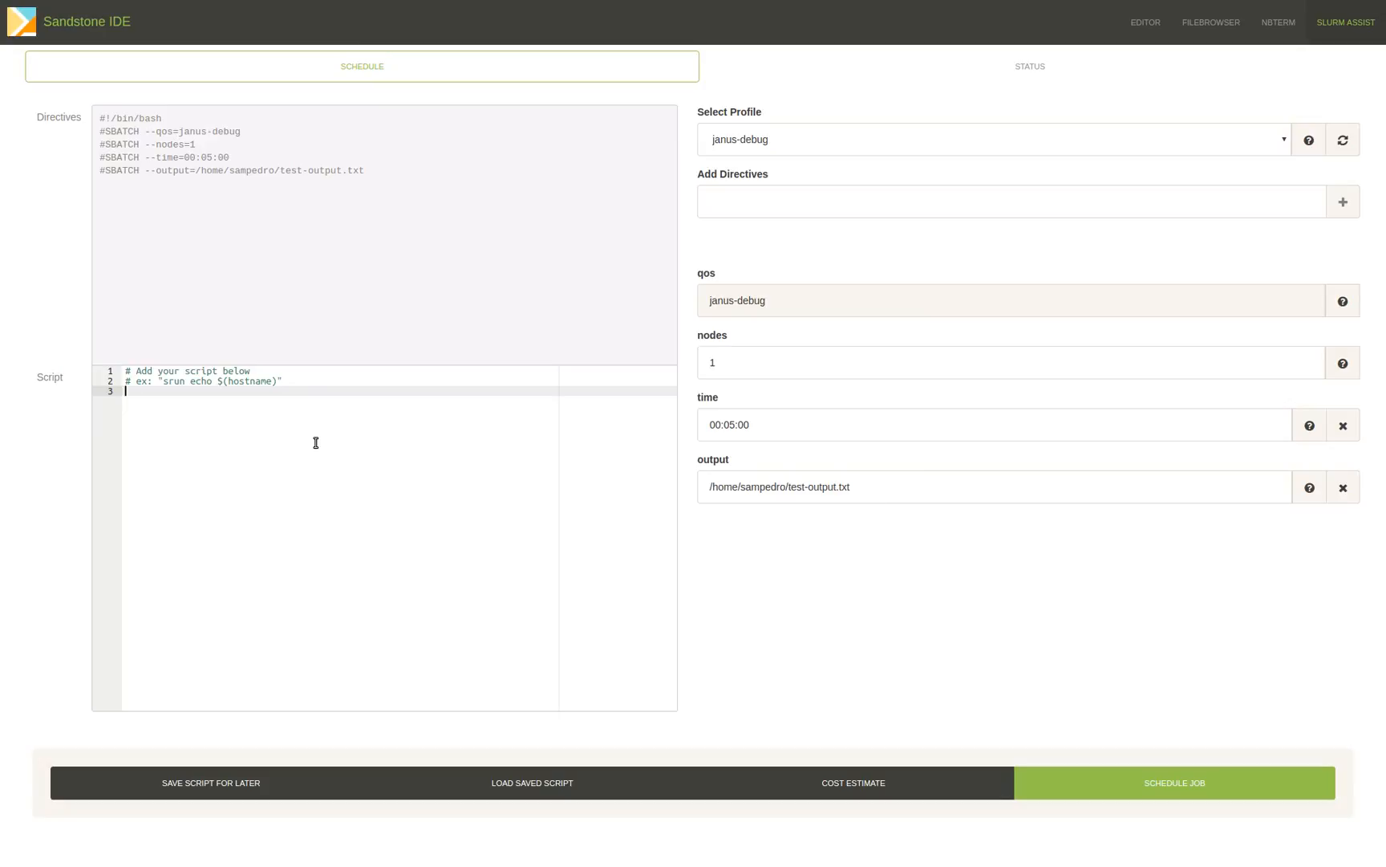
text(echo $(hostname))
key(Return)
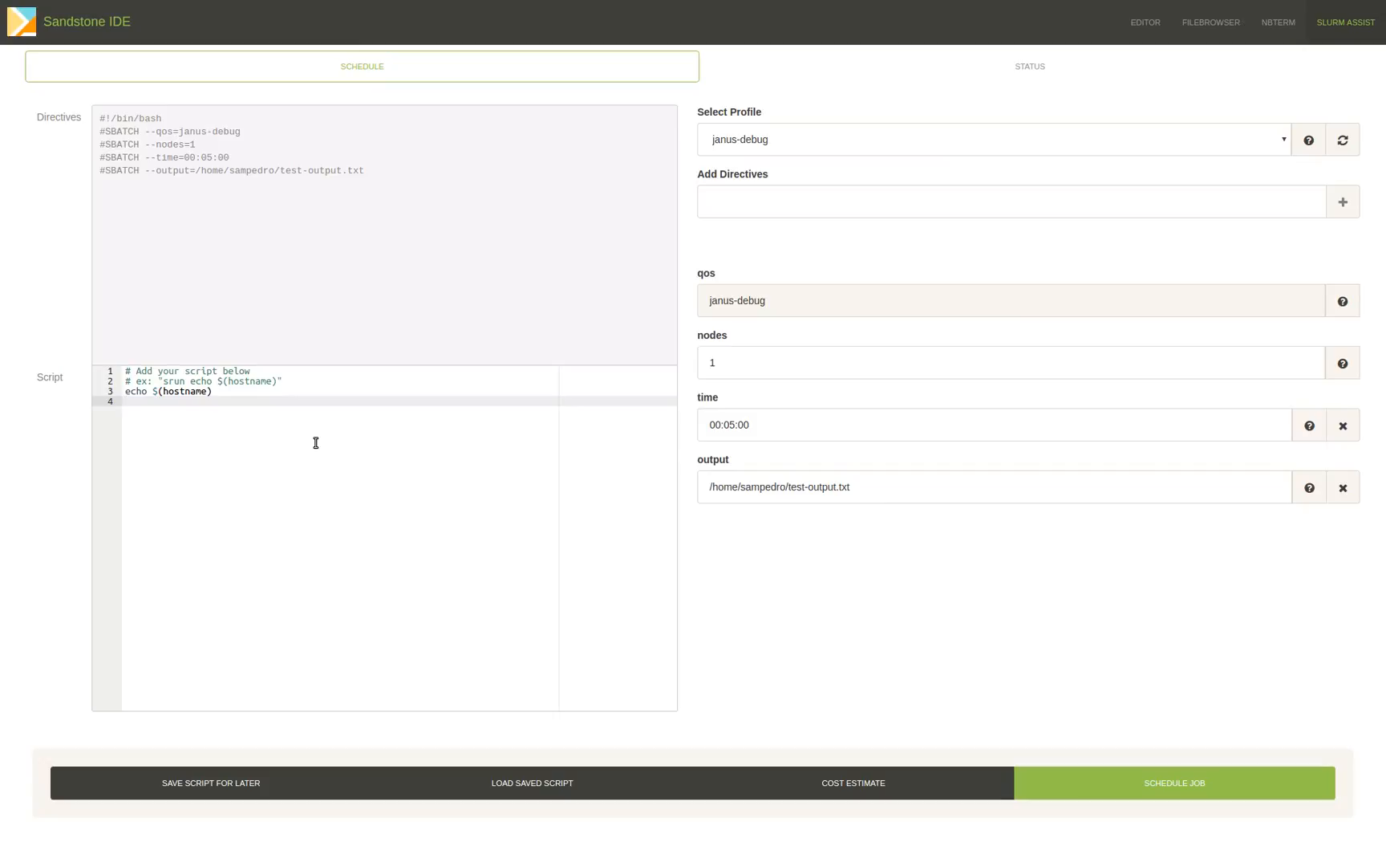
Schedule the job, saving its script as testscript.sh in the home directory, and dismiss the submission notice.
click(1203, 785)
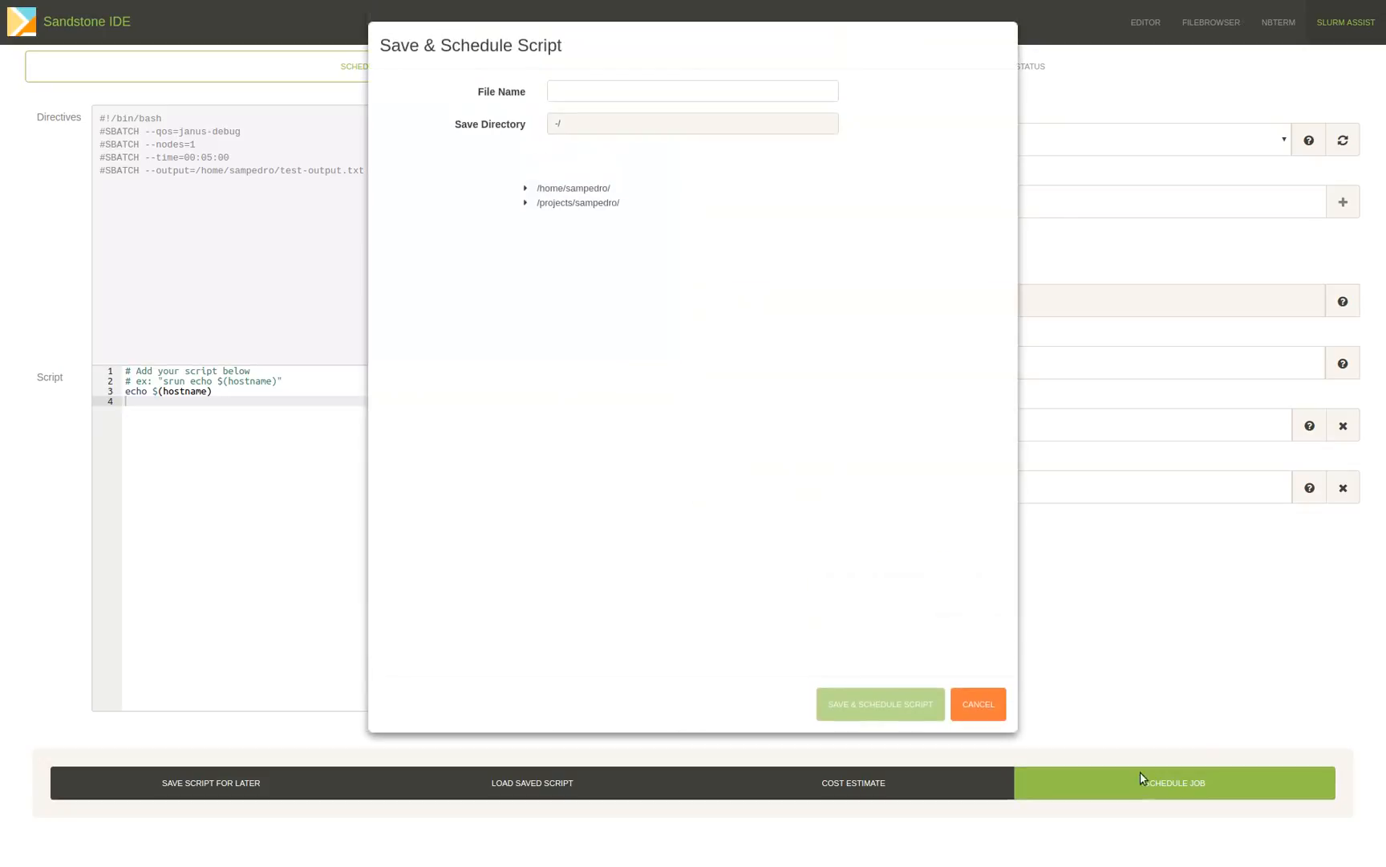
click(562, 191)
text(test-script)
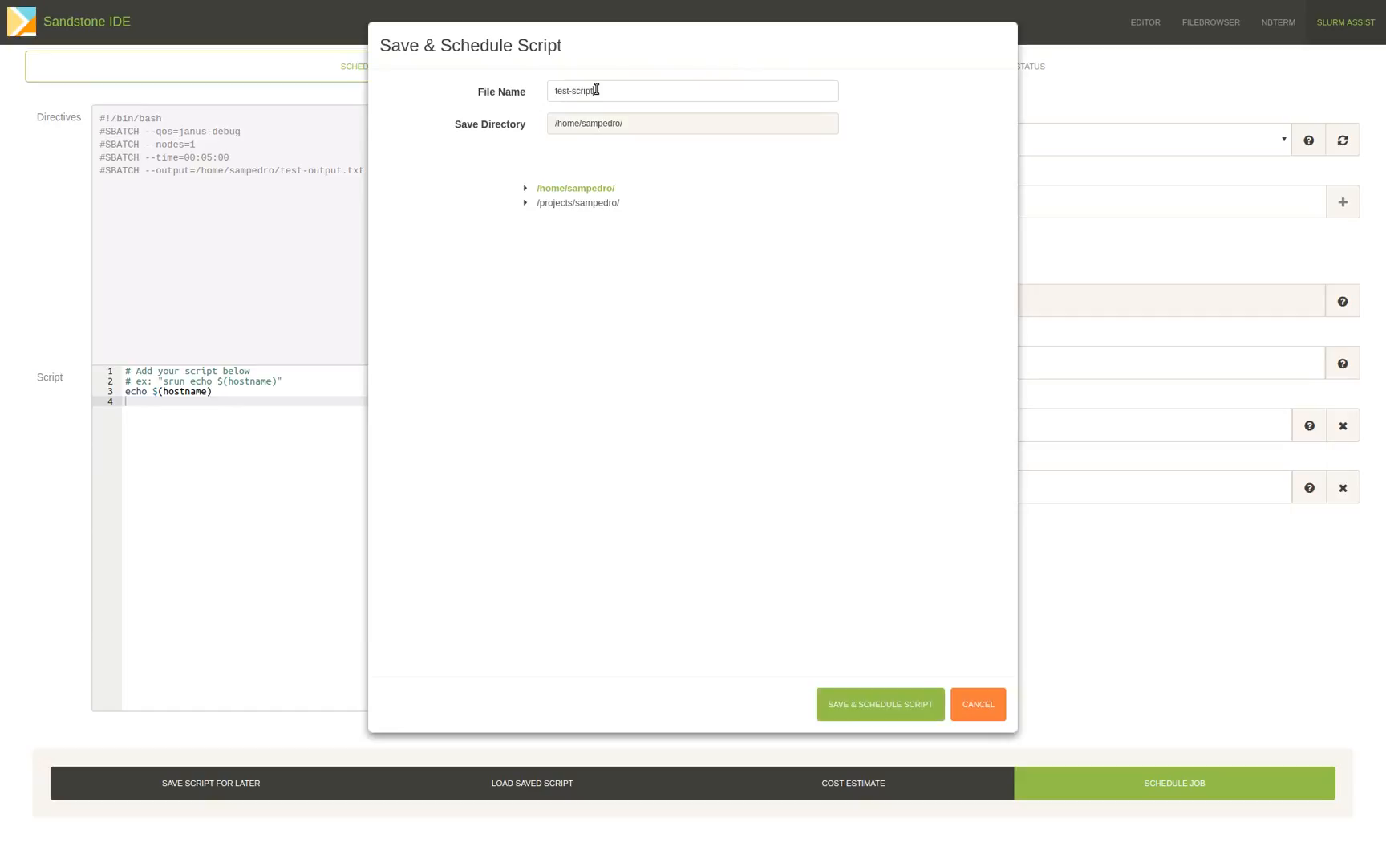
key(BackSpace)
key(BackSpace)
key(BackSpace)
key(BackSpace)
key(BackSpace)
key(BackSpace)
key(BackSpace)
text(script.sh)
click(900, 705)
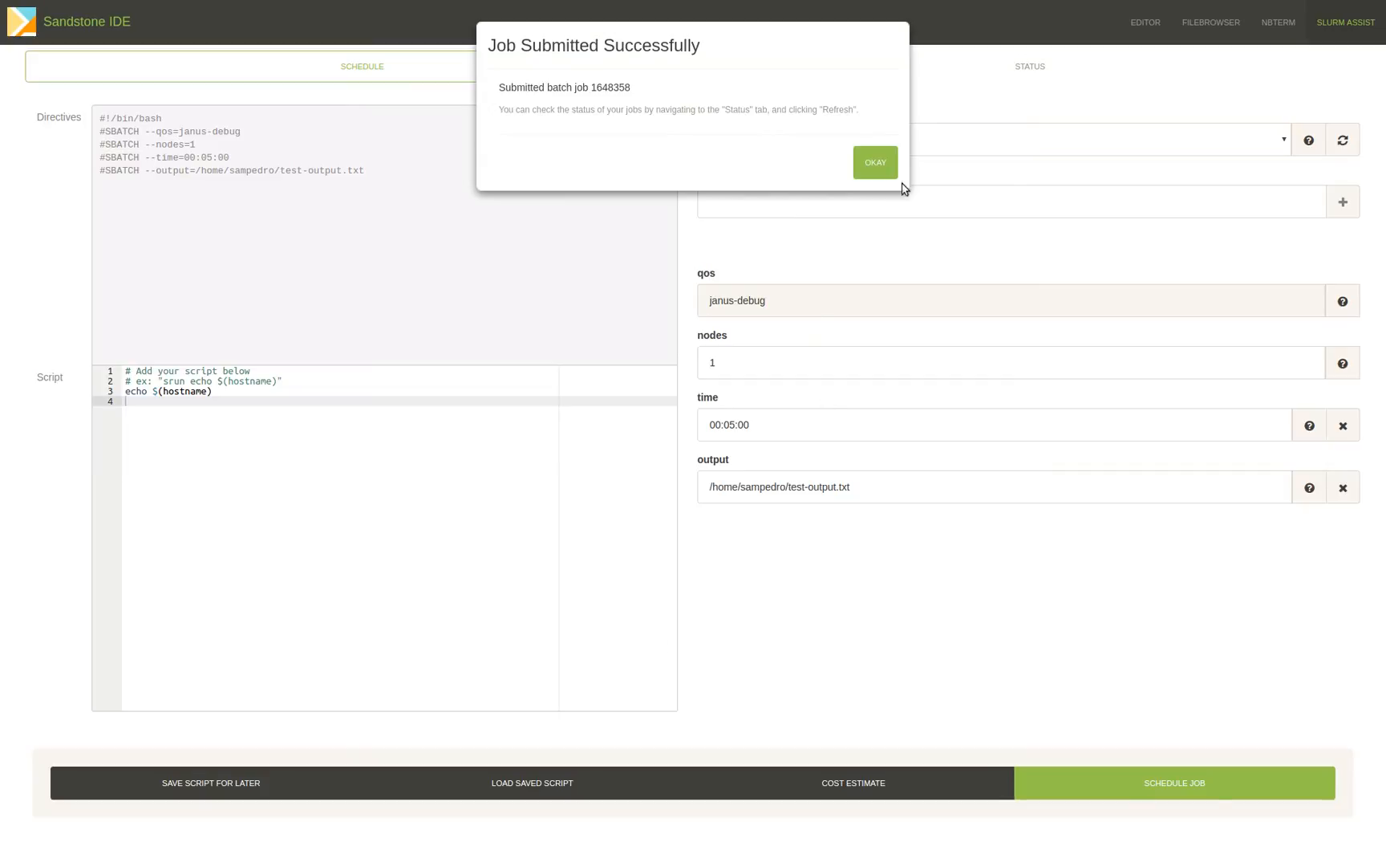
click(875, 164)
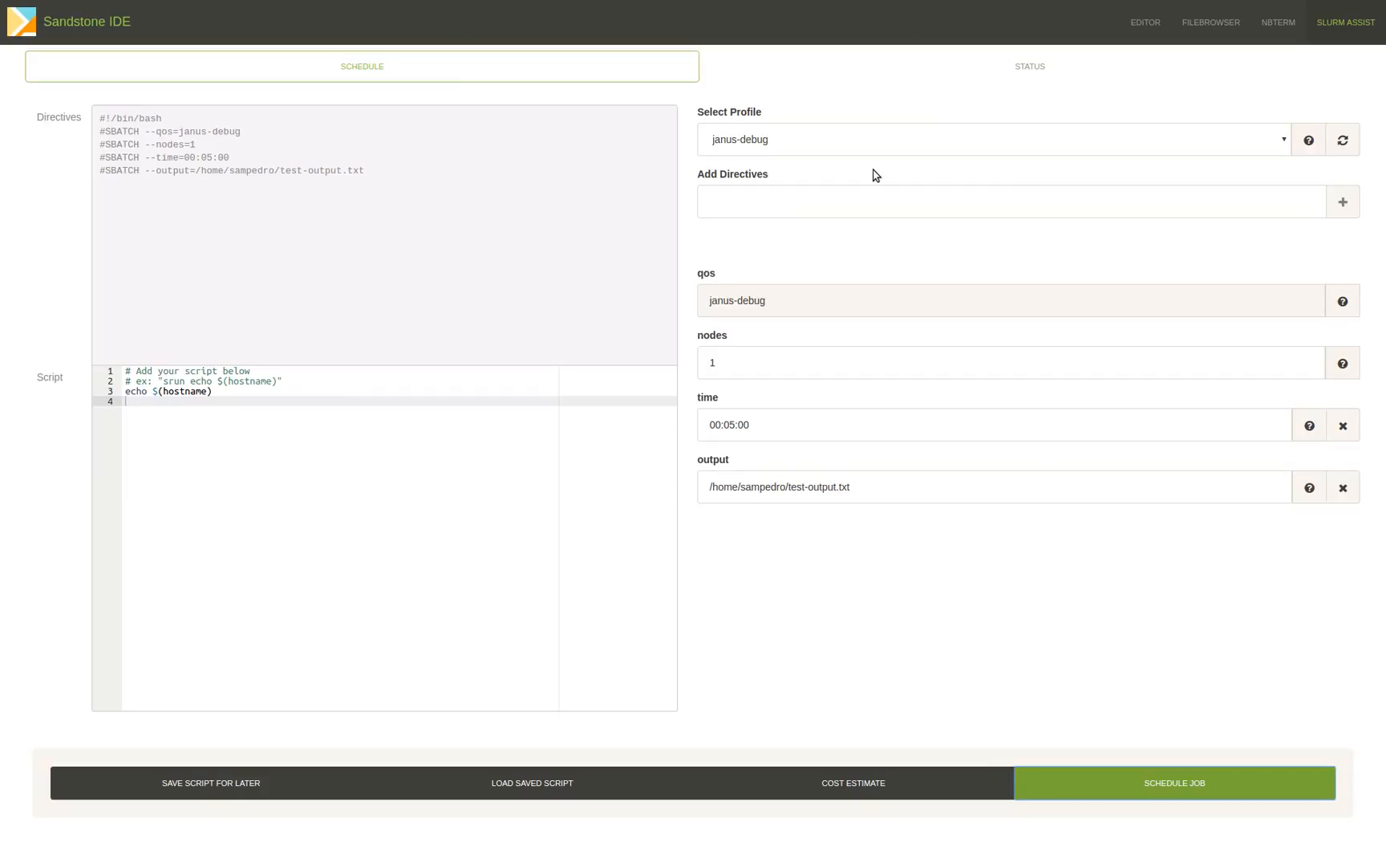
Refresh the job status list and examine all attributes in the details of the earlier test_script.sh job, then close them.
click(980, 80)
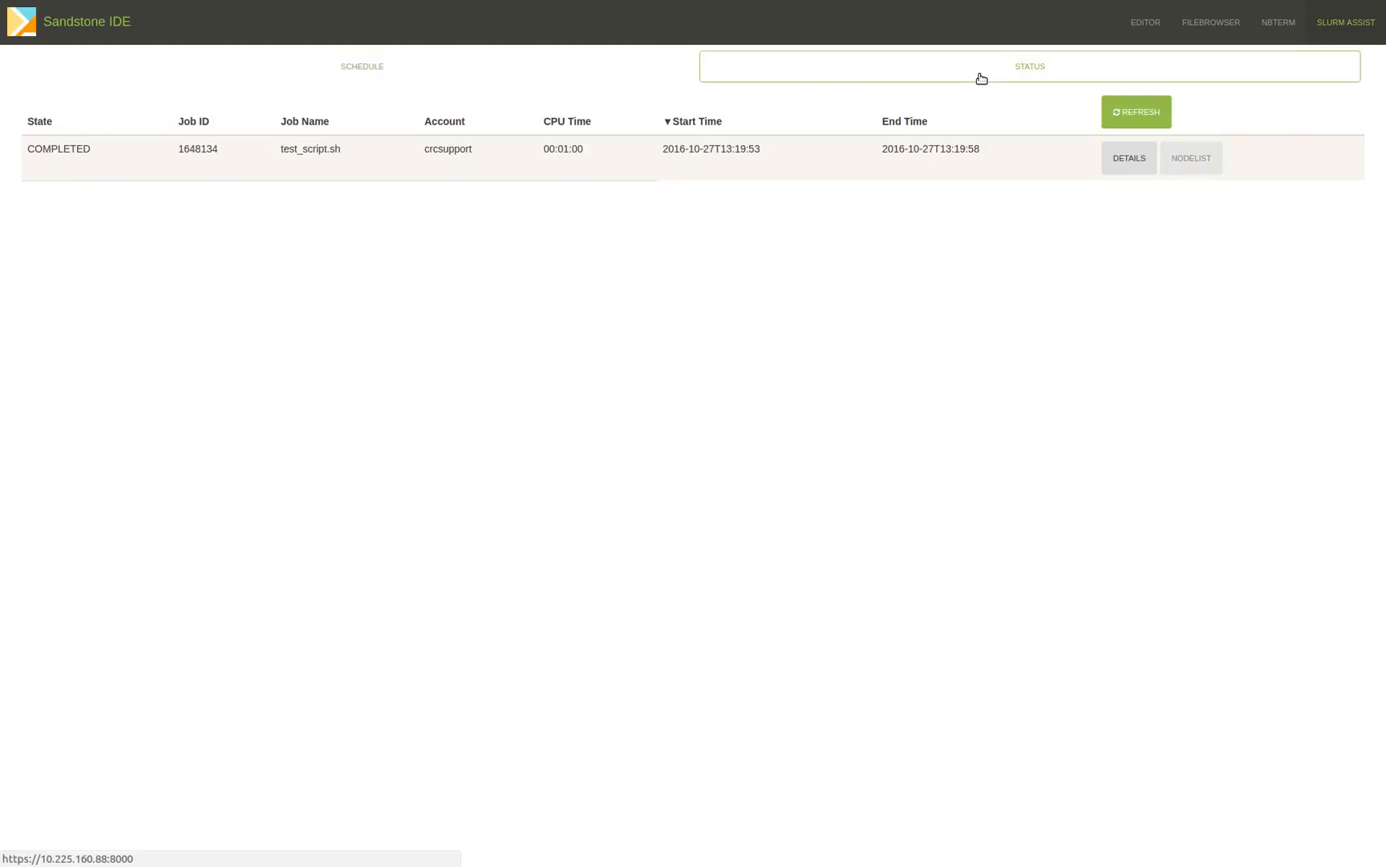
click(1148, 117)
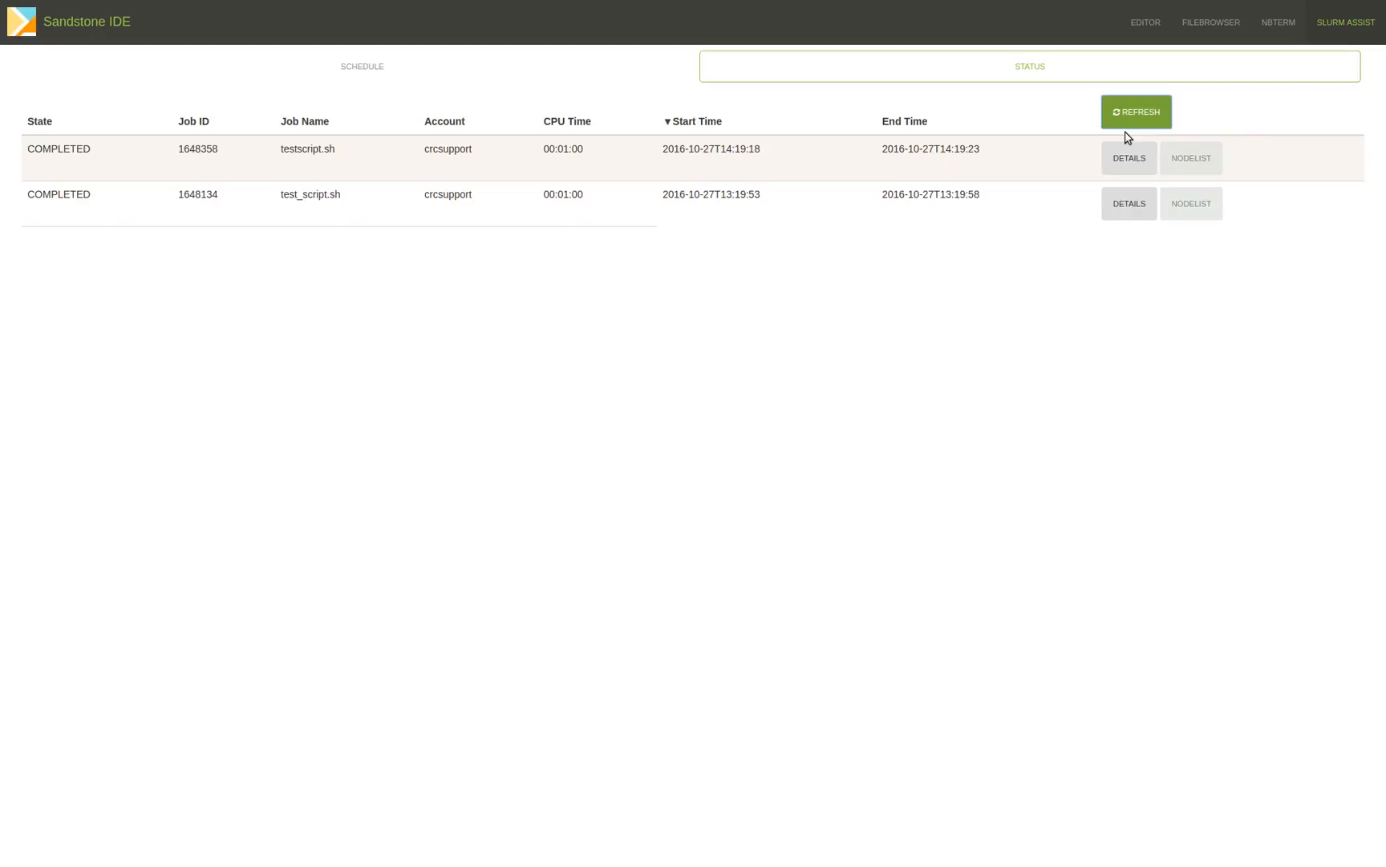
click(1126, 213)
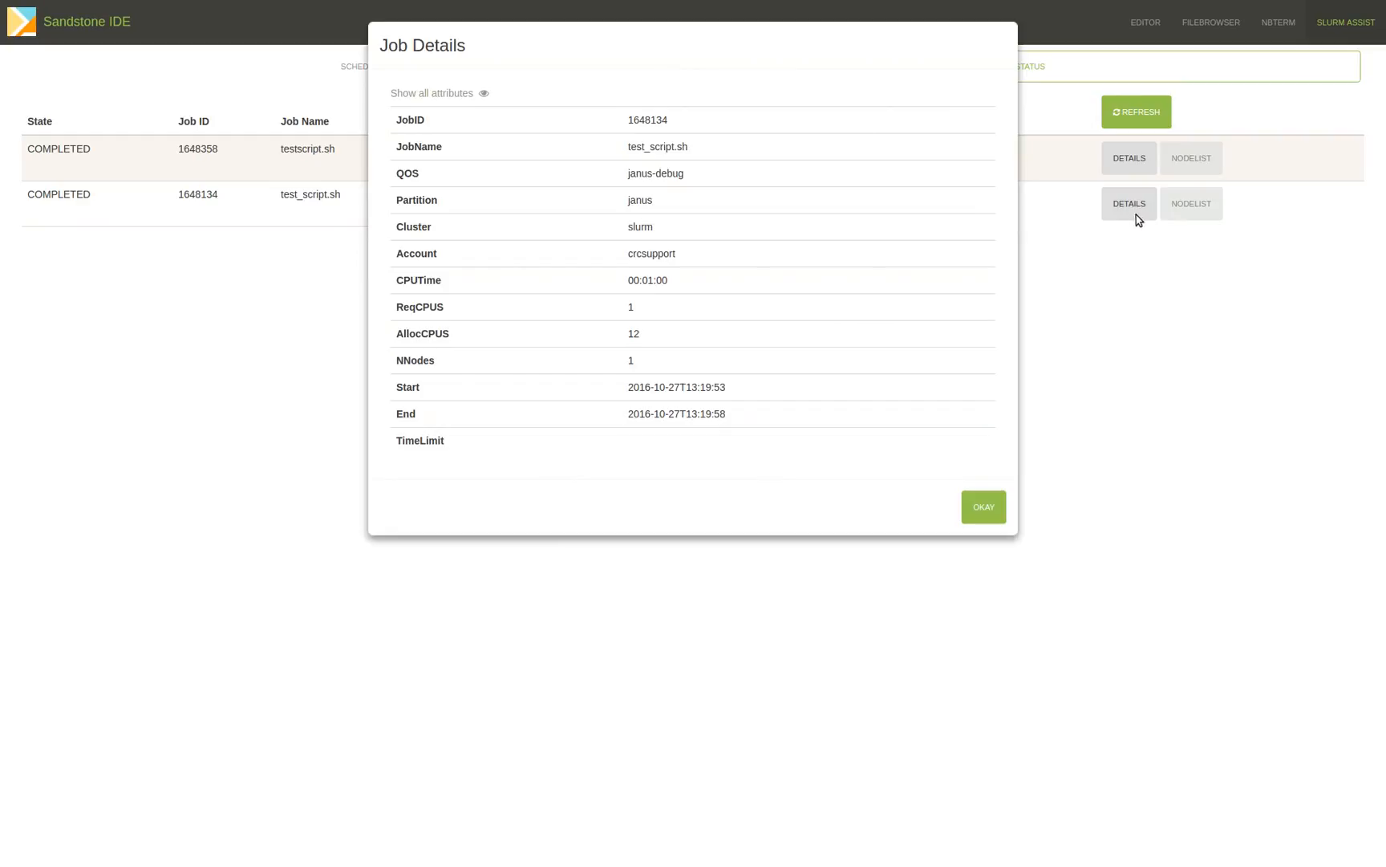
click(485, 95)
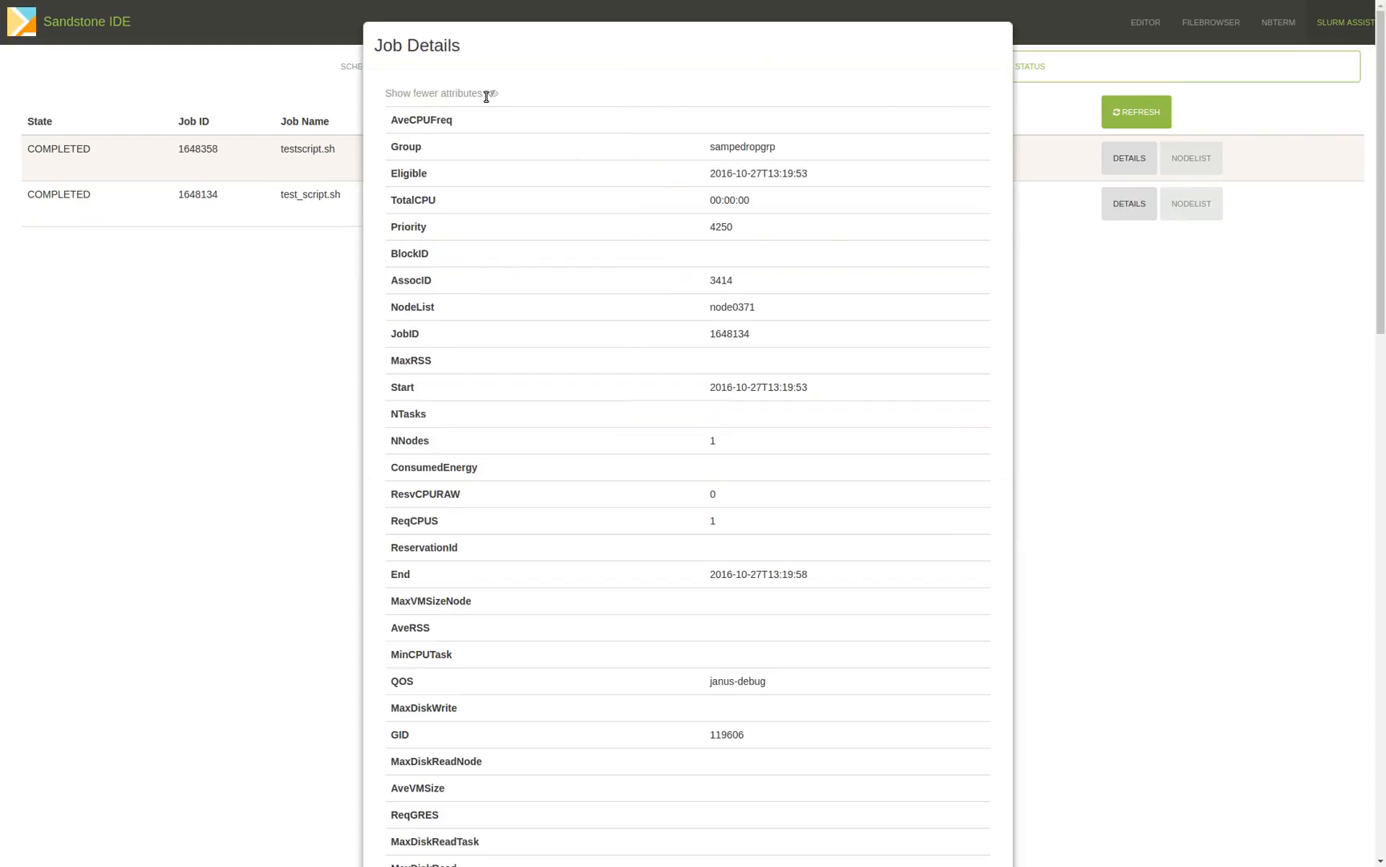
scroll(560, 260, down, 7)
scroll(551, 256, down, 9)
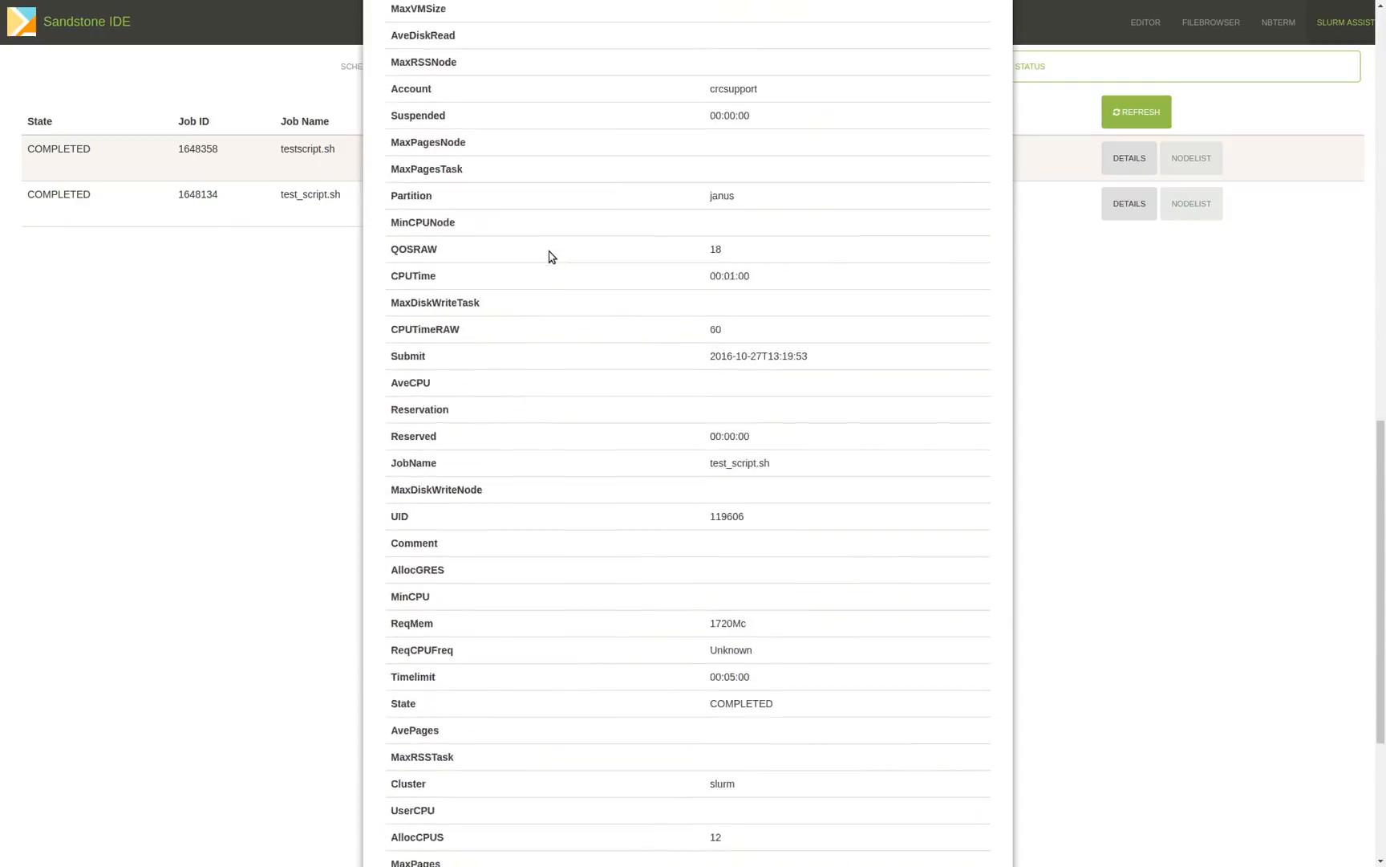
scroll(551, 257, up, 15)
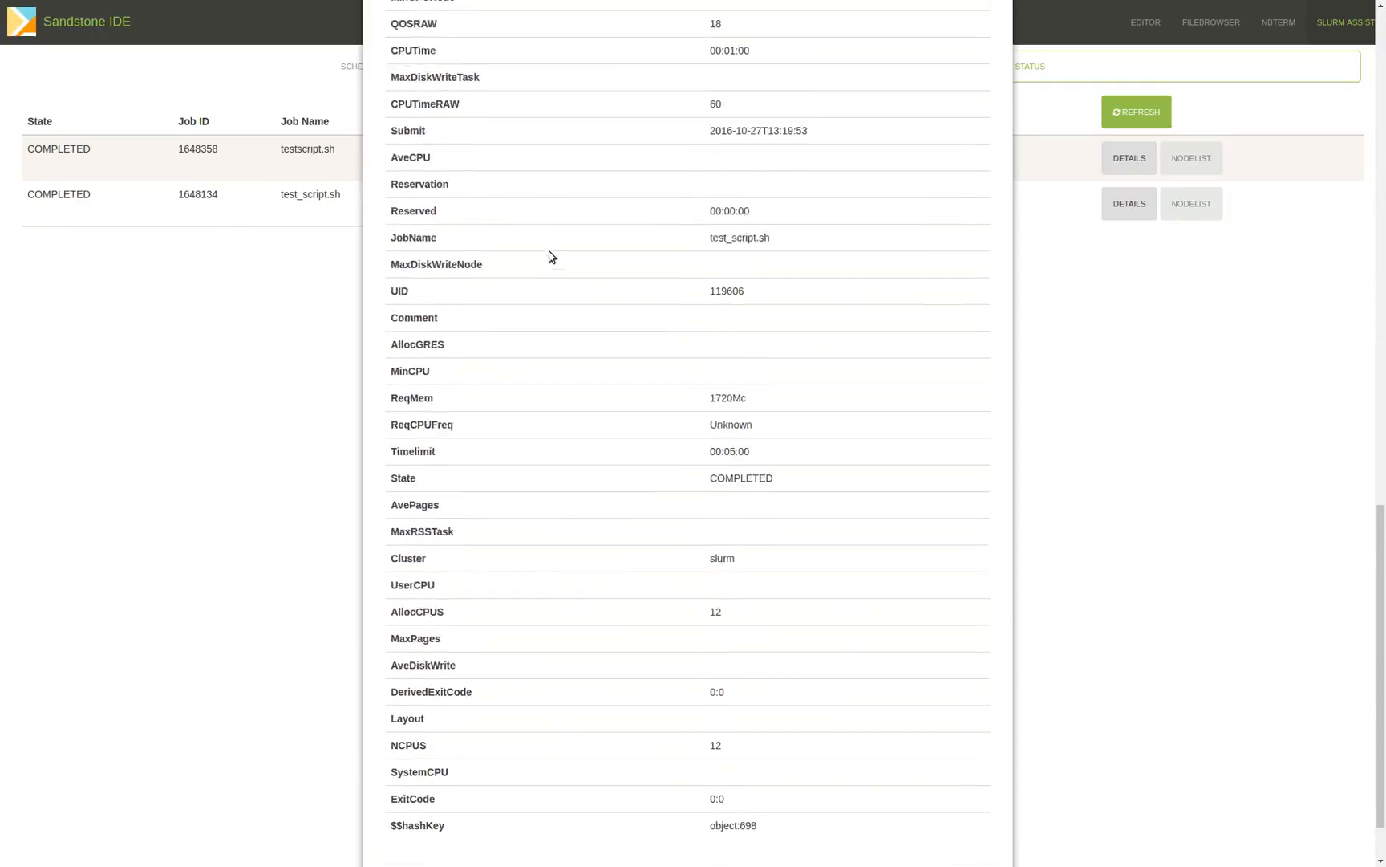
scroll(551, 257, up, 2)
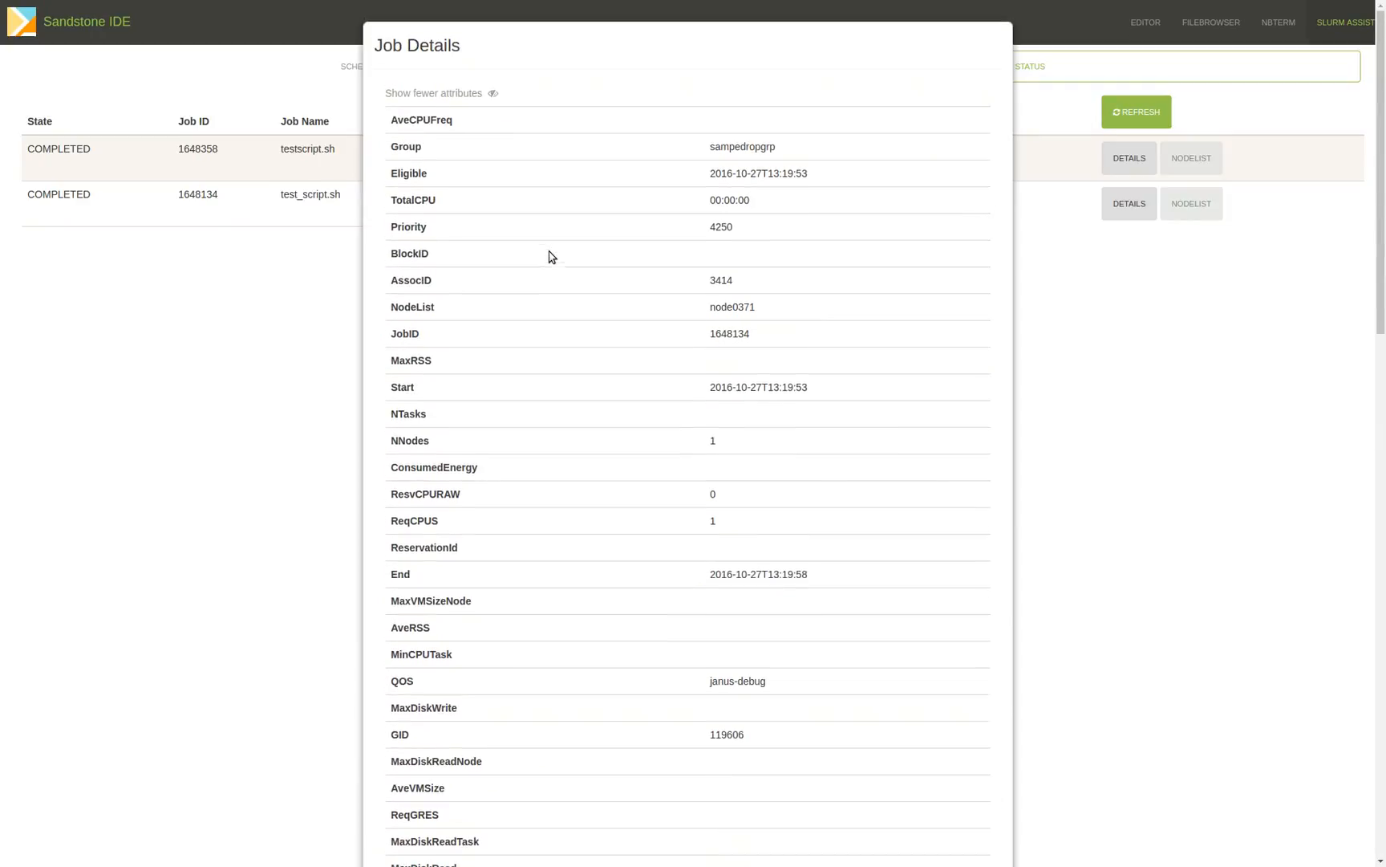
click(492, 94)
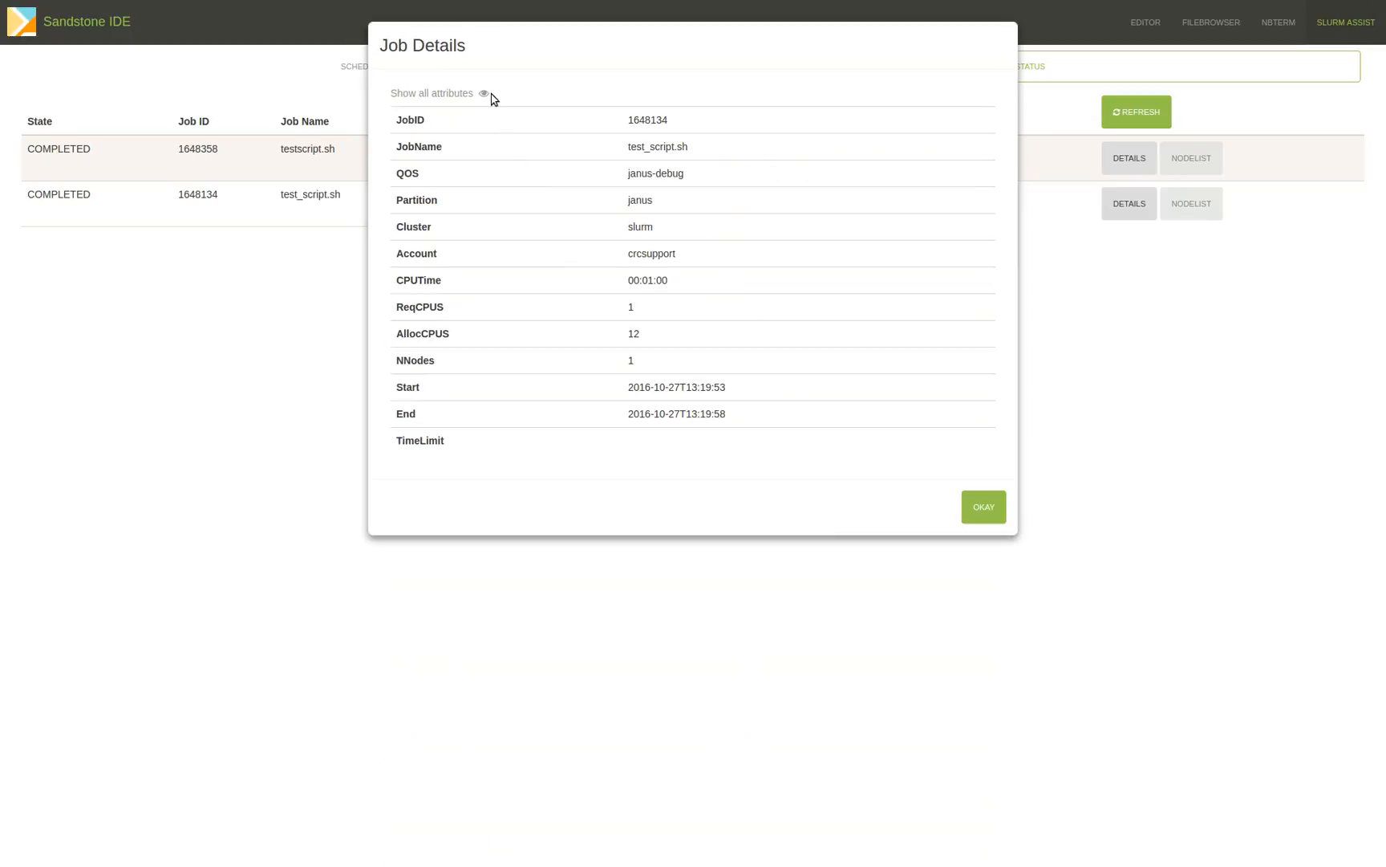
click(983, 507)
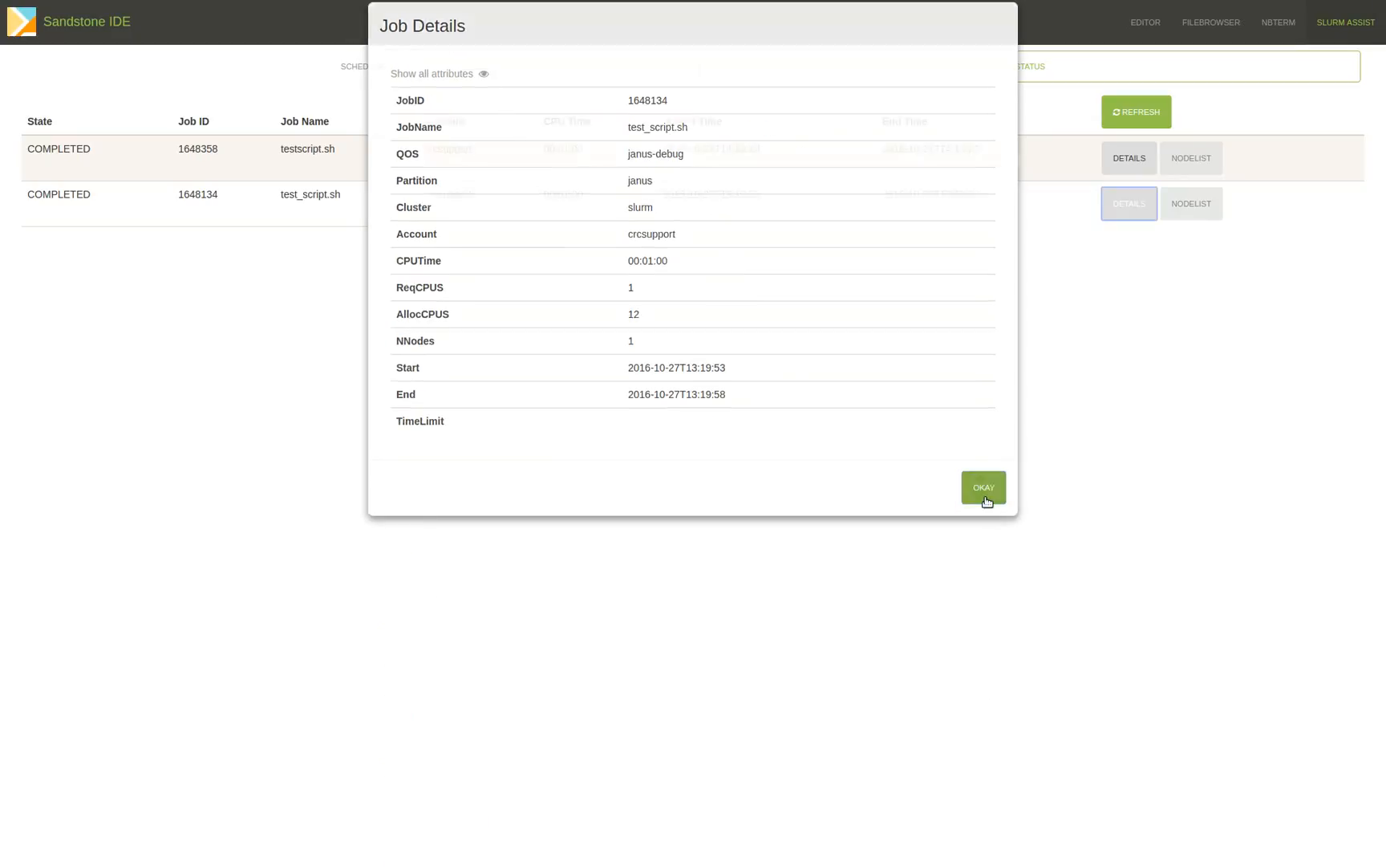